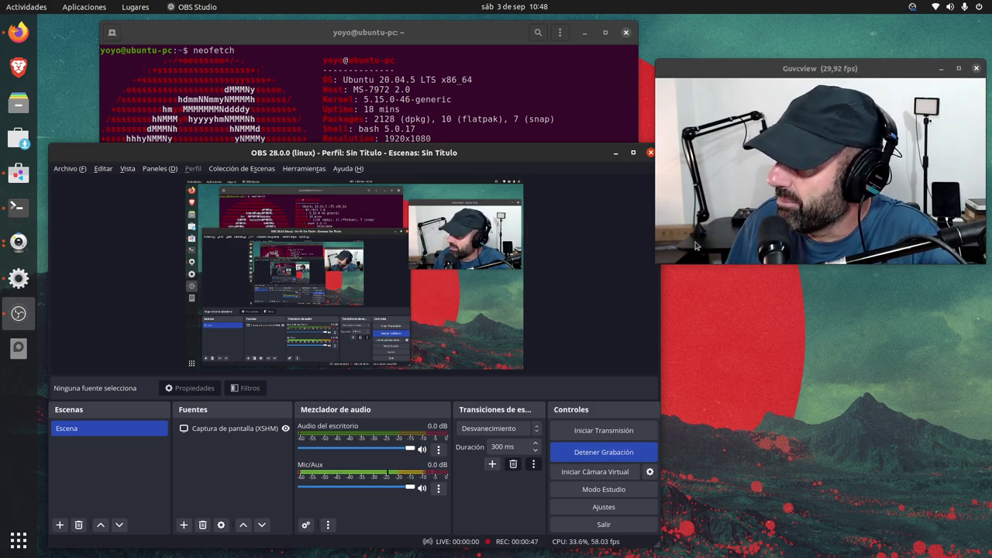
Step: Minimize the OBS window and run snap-store in the terminal to test whether the store launches
click(615, 153)
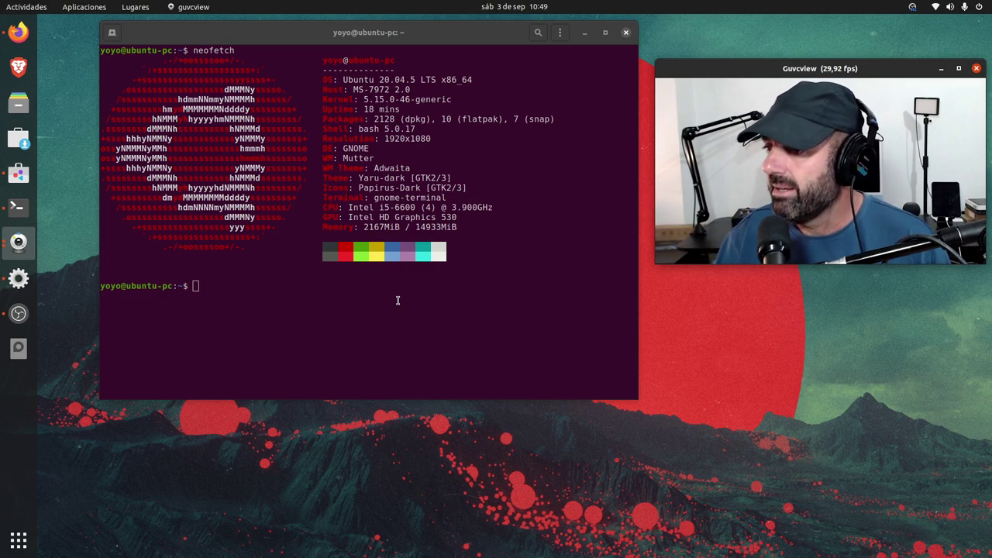
click(310, 312)
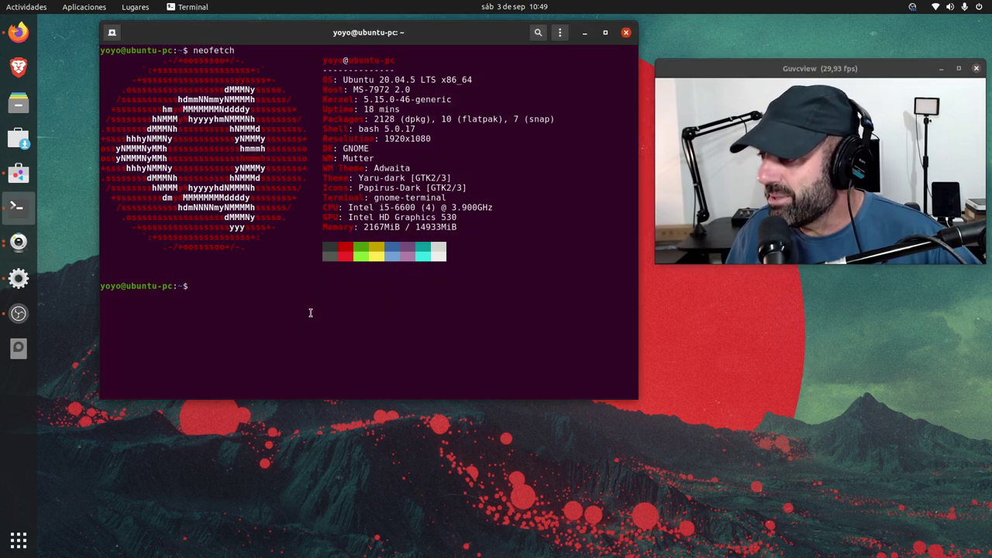
key(Up)
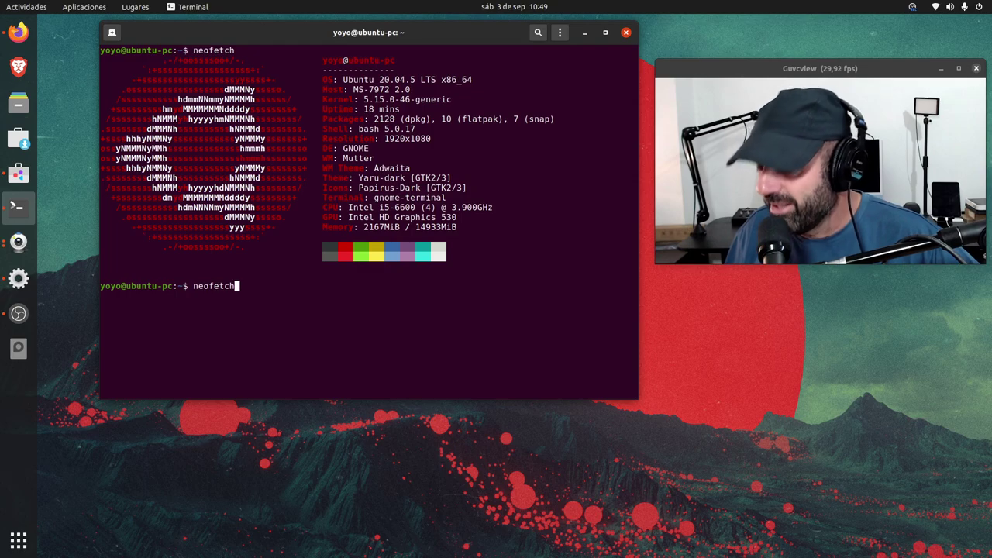
key(Up)
key(Return)
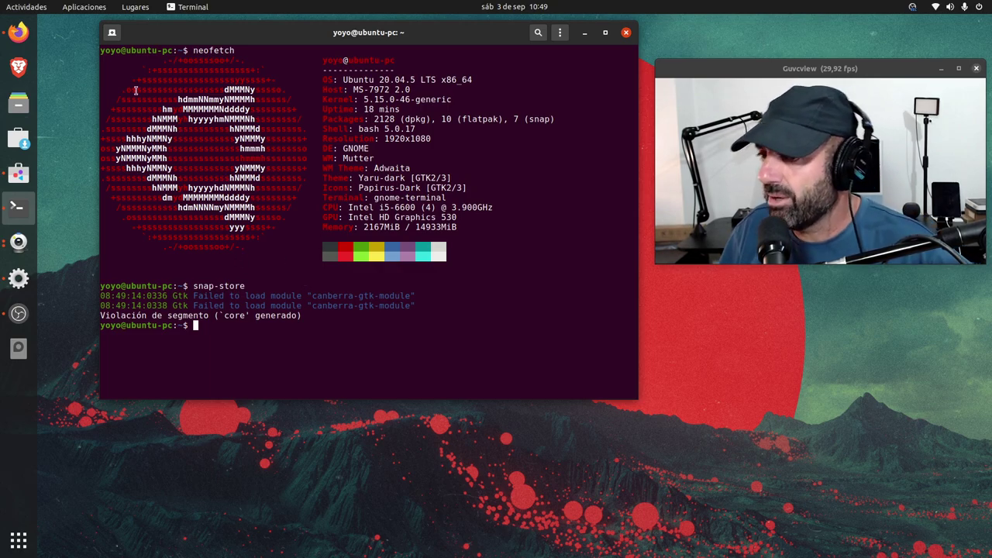
Step: Show the MuyLinux article on Ubuntu 20.04.5 LTS in Firefox, and minimize the browser
click(18, 31)
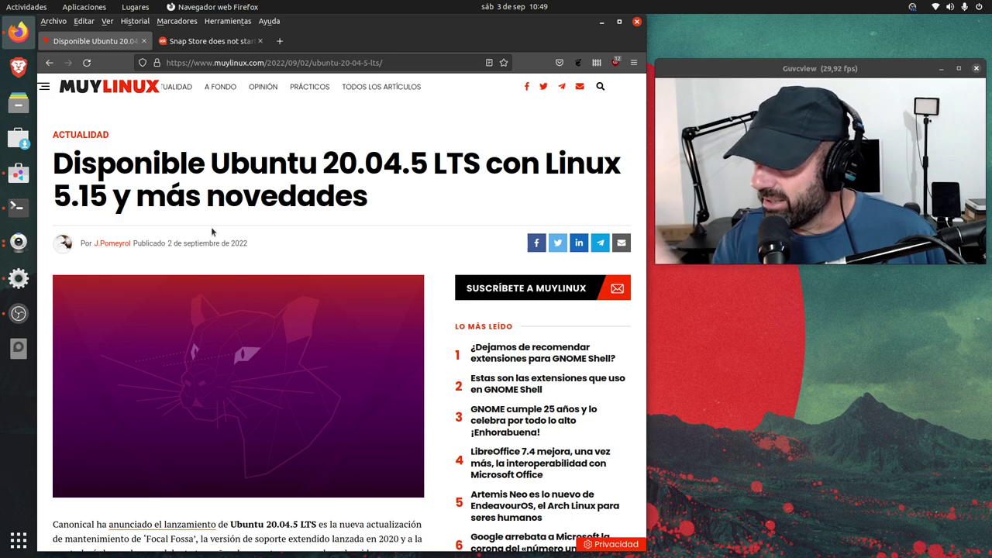
click(603, 27)
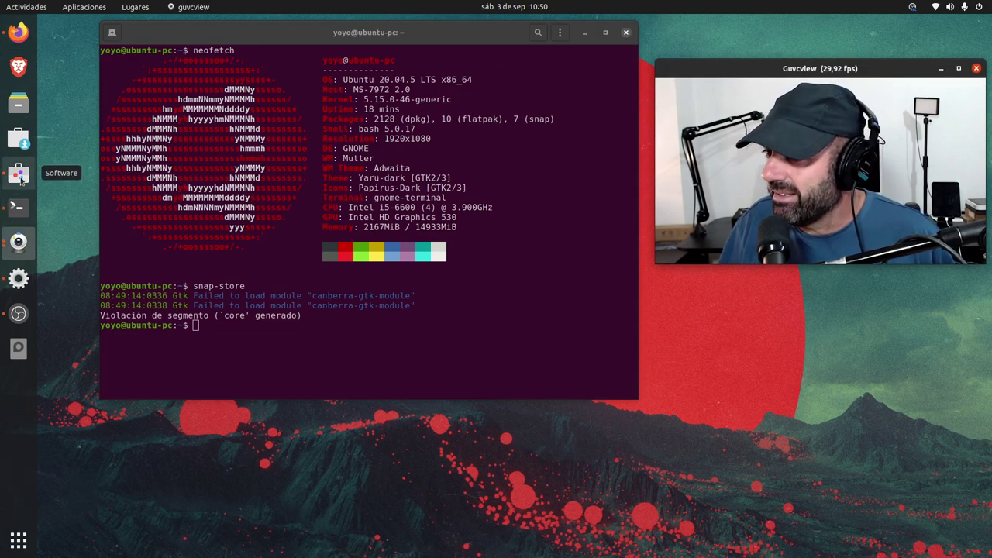
Step: Launch the Software store, look through its Explorar page down to the categories, and close the store
click(18, 174)
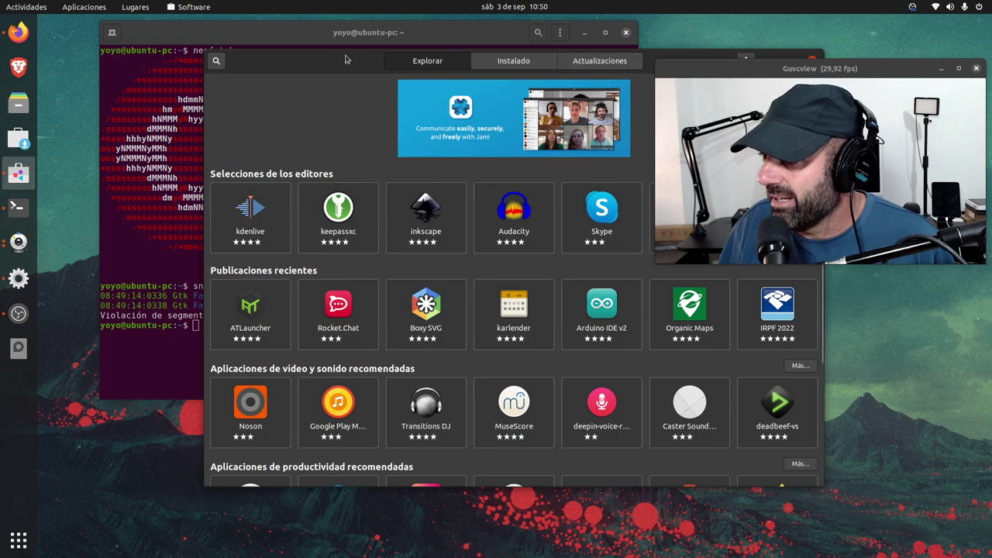
drag(345, 55, 173, 69)
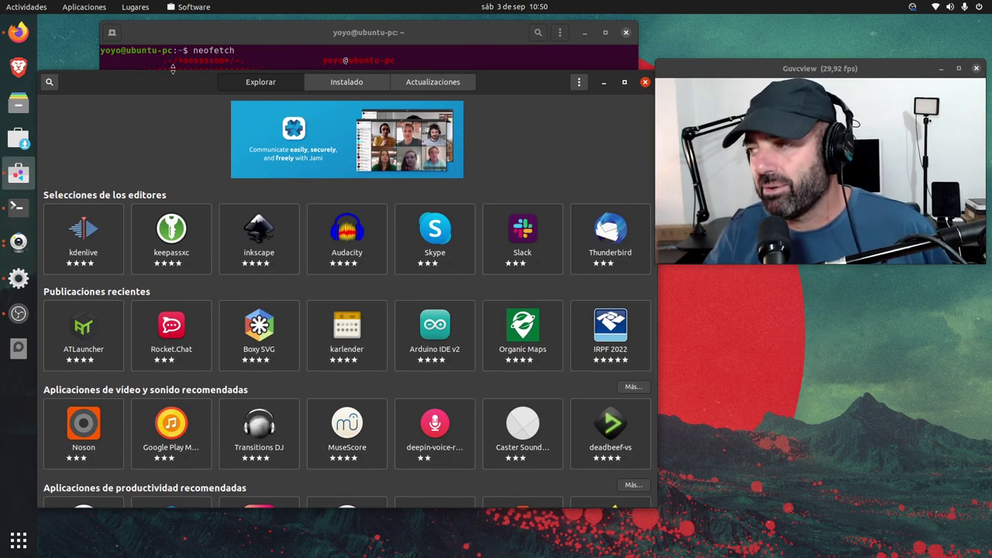
scroll(172, 371, down, 5)
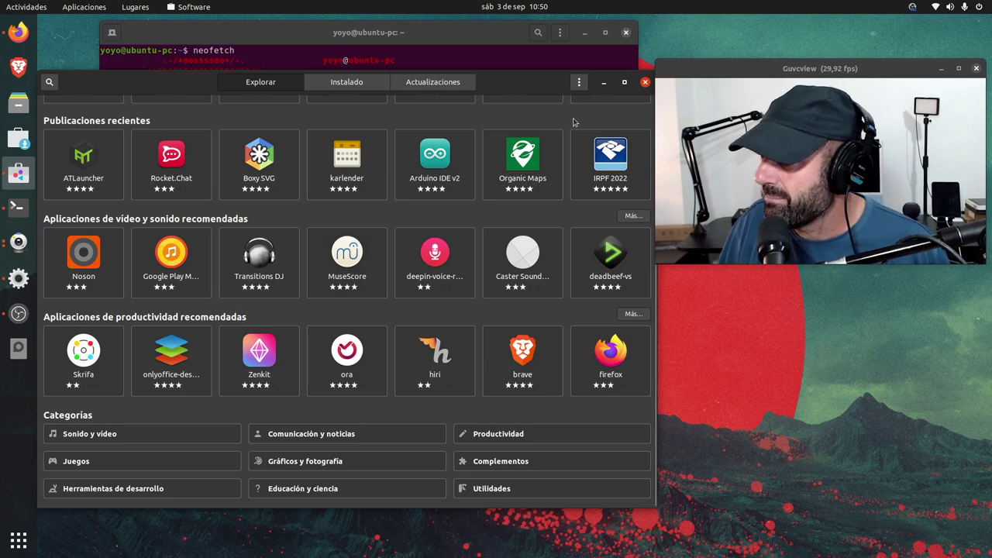
drag(151, 87, 131, 244)
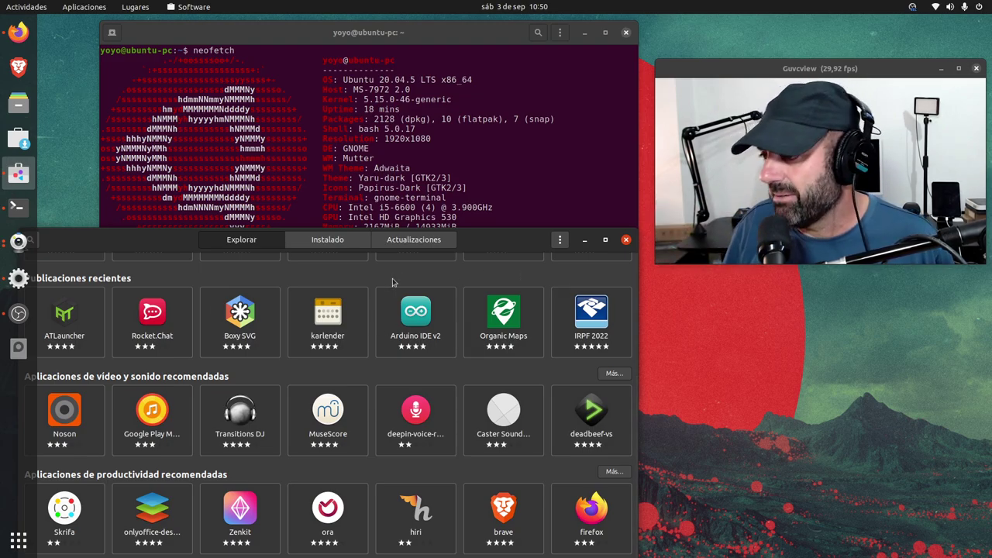
click(626, 240)
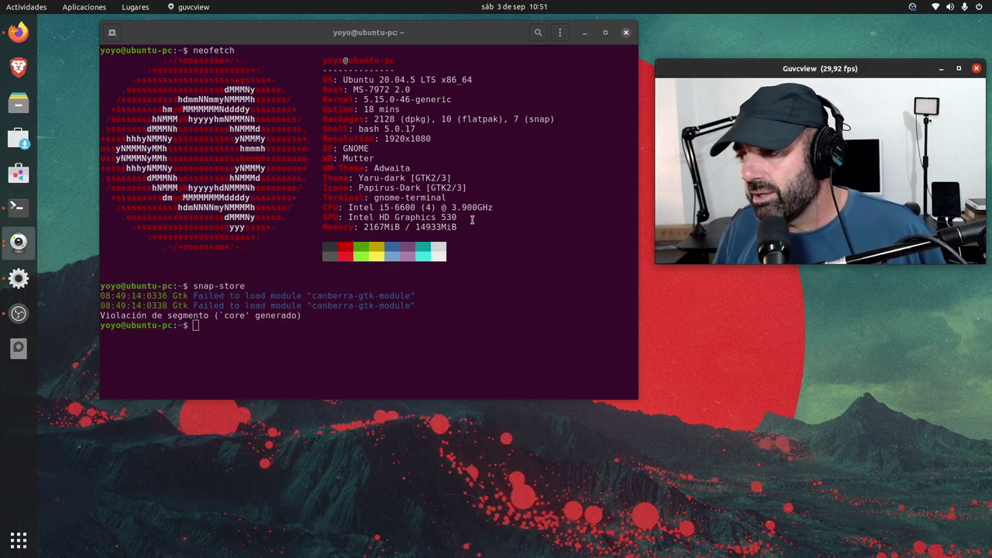
click(585, 32)
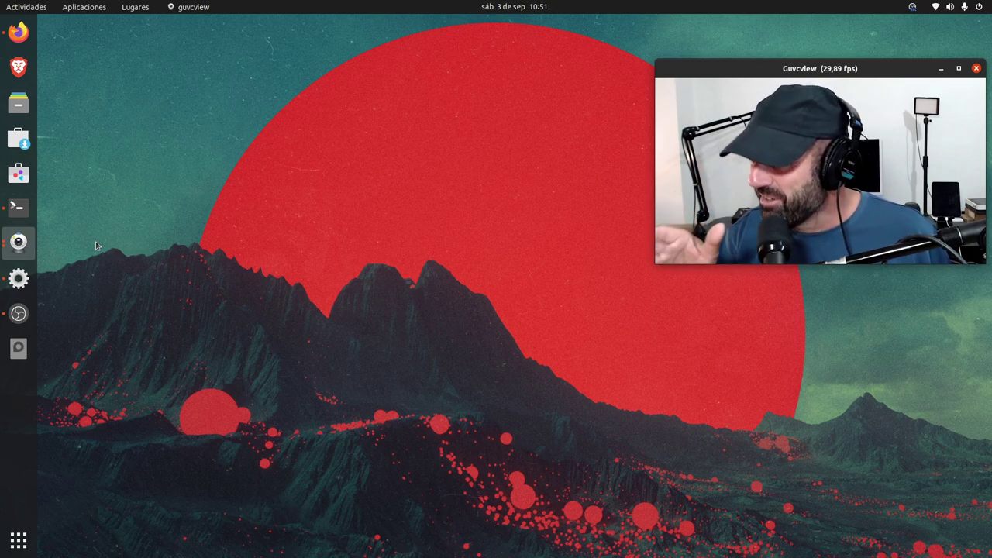
click(18, 103)
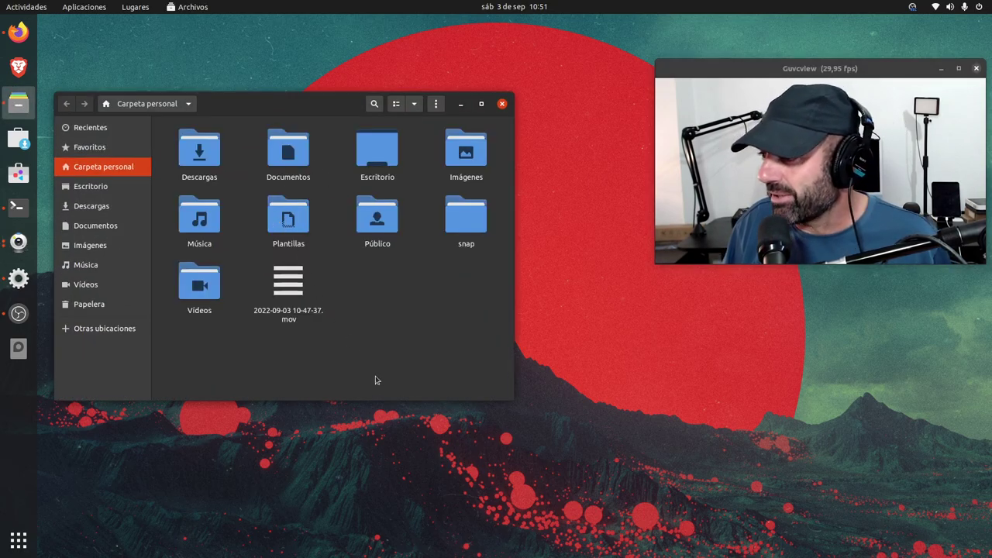
drag(269, 113, 290, 93)
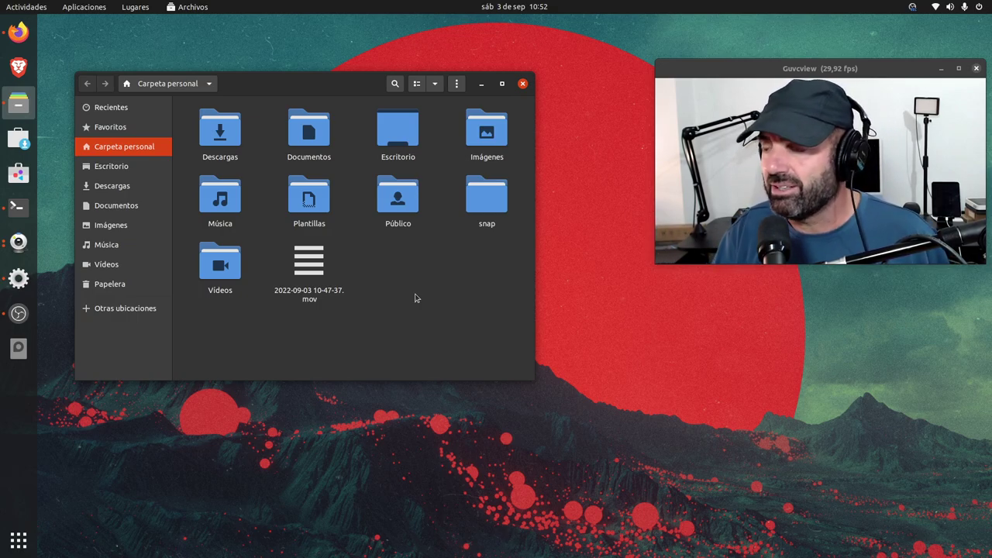
double_click(496, 134)
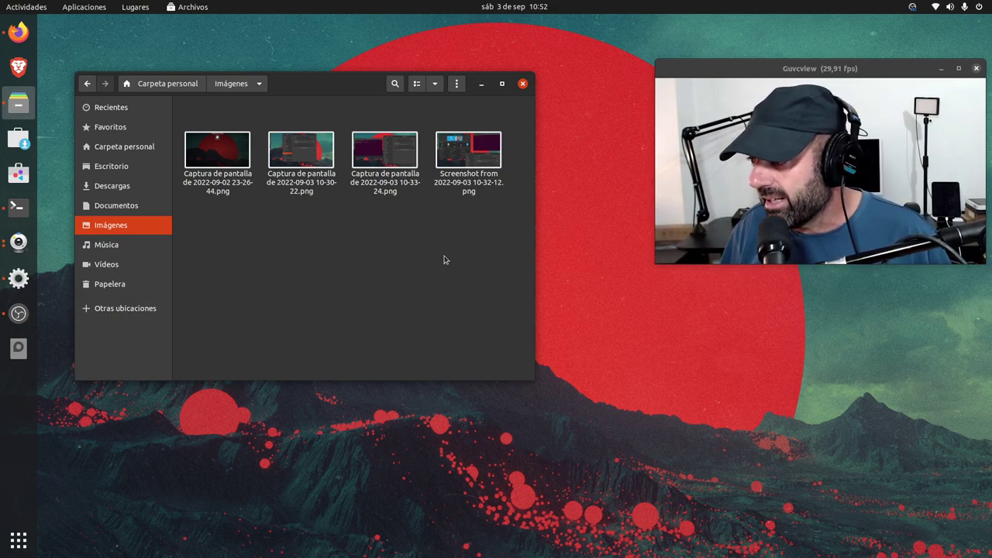
double_click(458, 159)
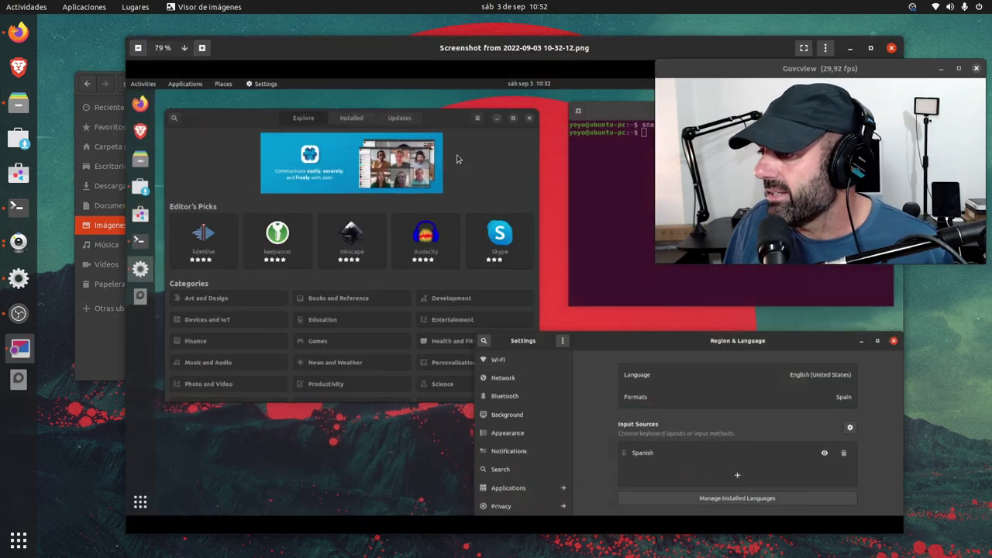
drag(432, 49, 190, 9)
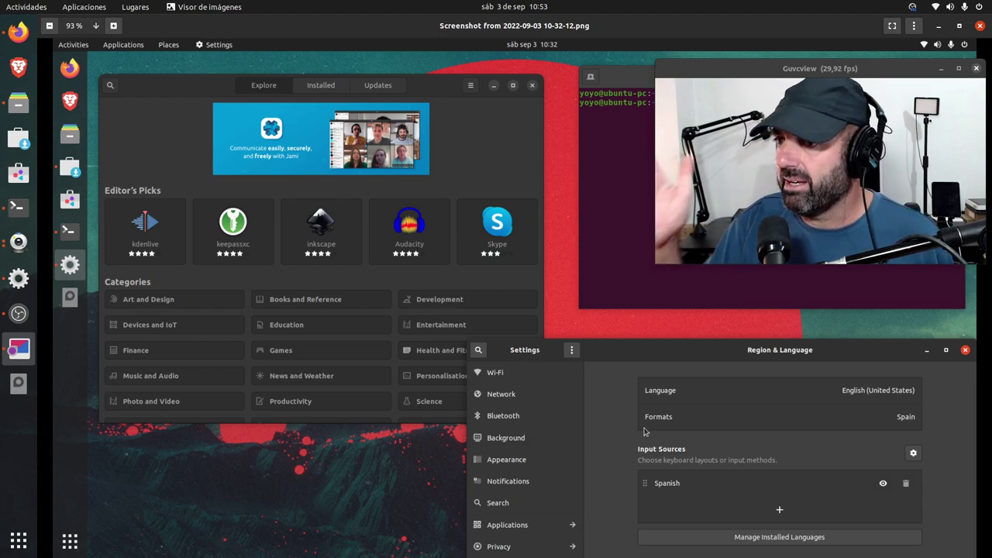
Step: Return the file manager to the personal folder and close its window
click(18, 102)
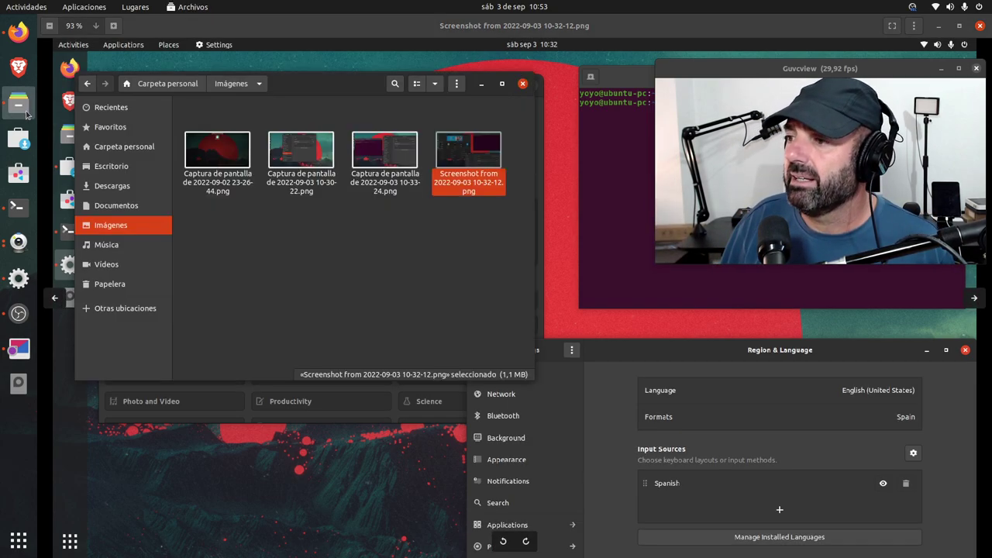
click(120, 147)
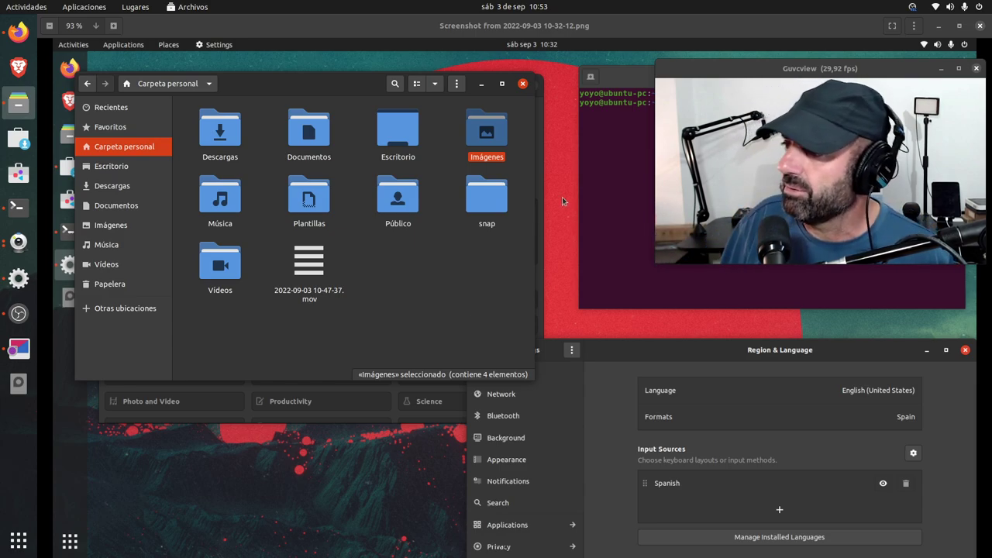
key(ctrl+w)
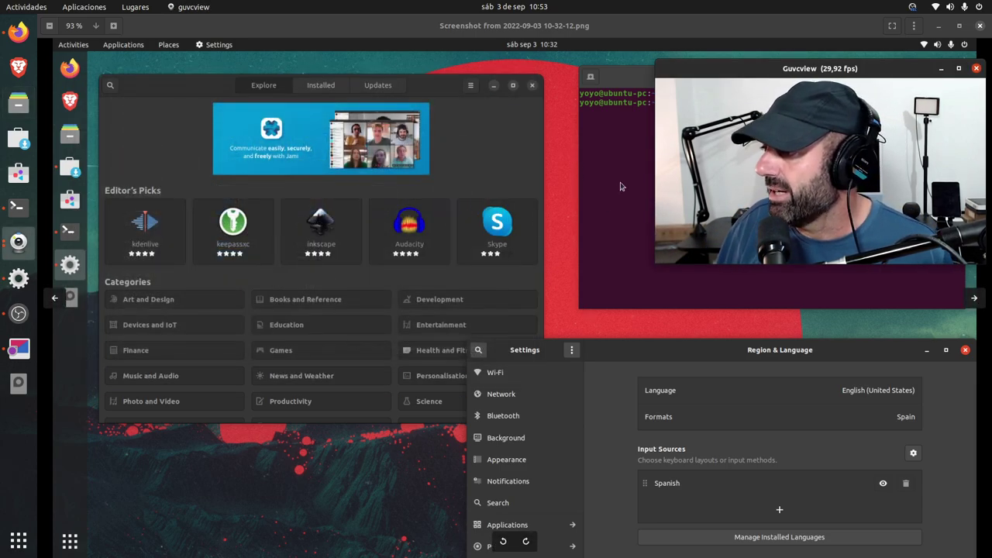
Step: Reposition the webcam window to inspect the screenshot's terminal, store and language settings, and close the image viewer
drag(857, 75, 296, 307)
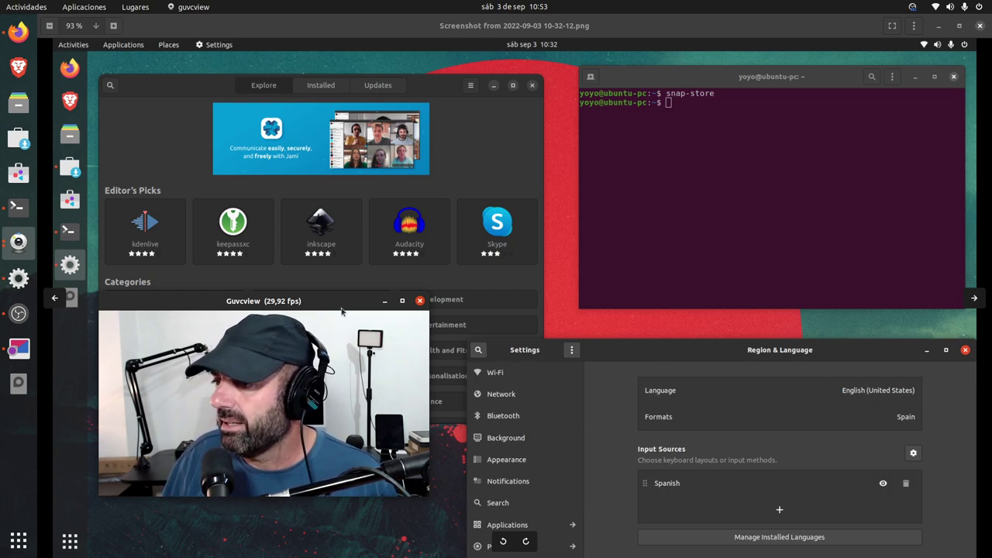
drag(263, 301, 496, 362)
click(693, 159)
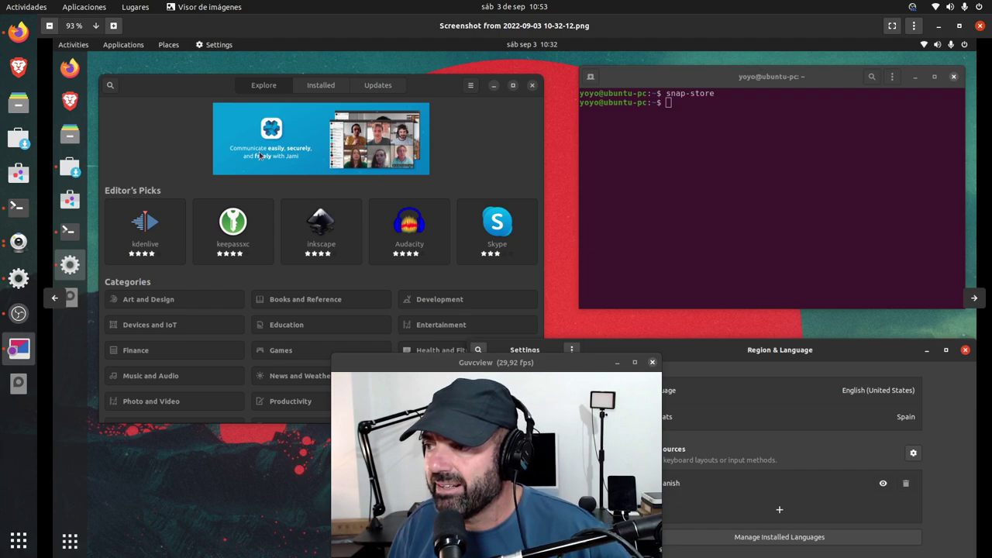
drag(446, 359, 711, 192)
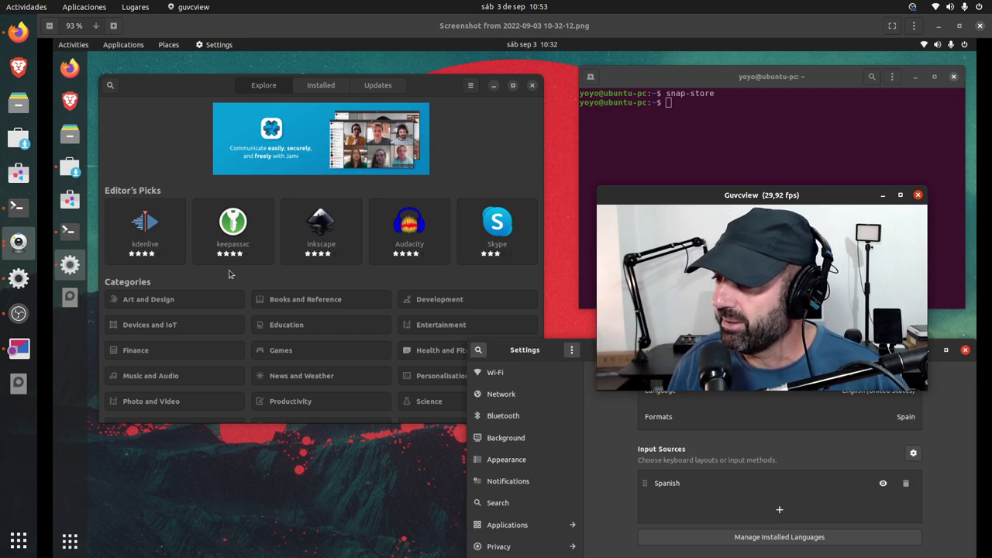
click(979, 26)
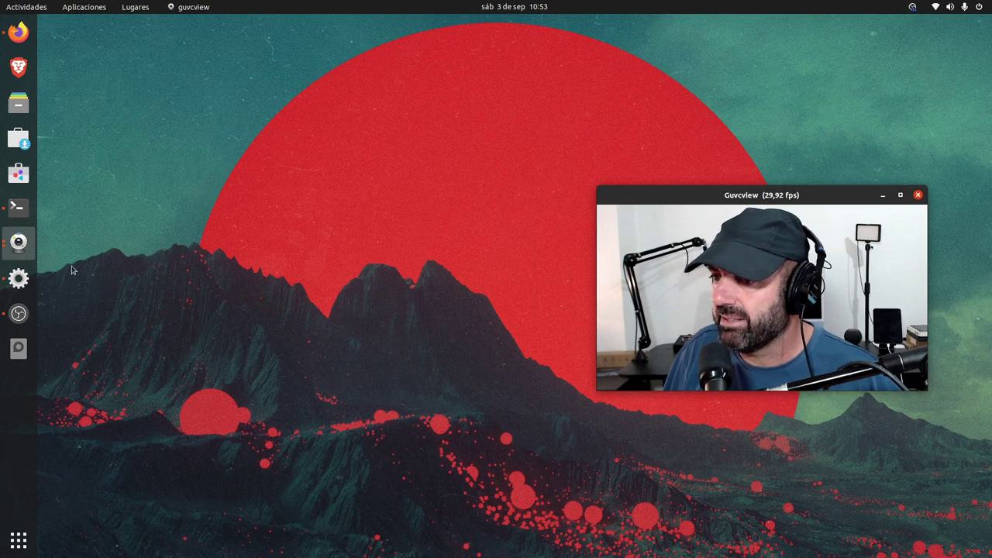
Step: Check the Región e idioma settings and the list of available languages, cancel the language selection, and minimize the settings window
click(19, 278)
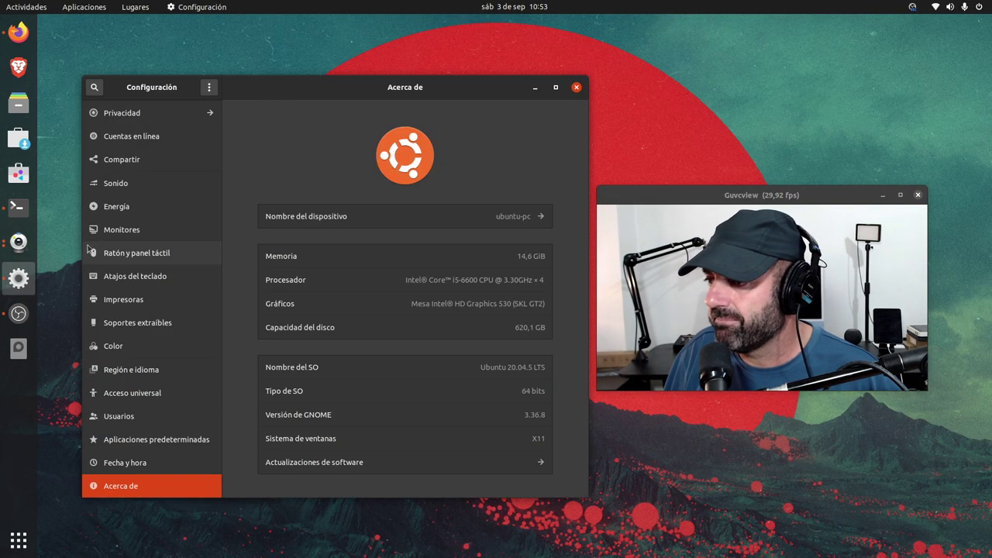
click(128, 369)
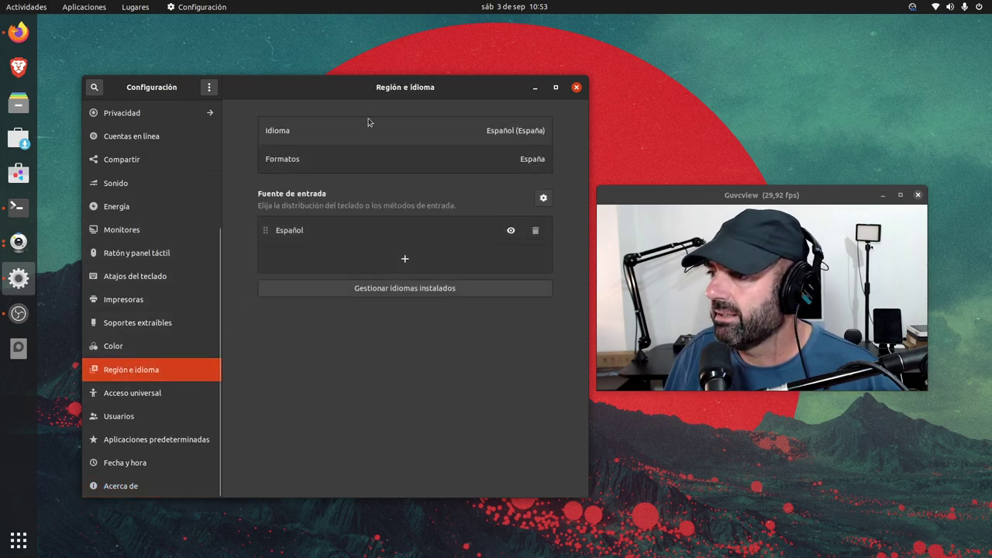
drag(372, 91, 398, 86)
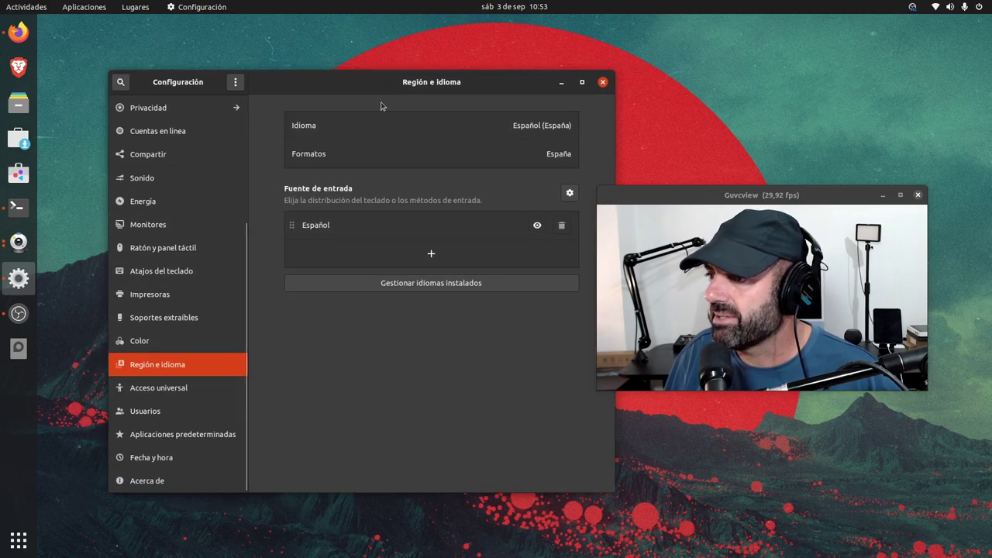
click(456, 130)
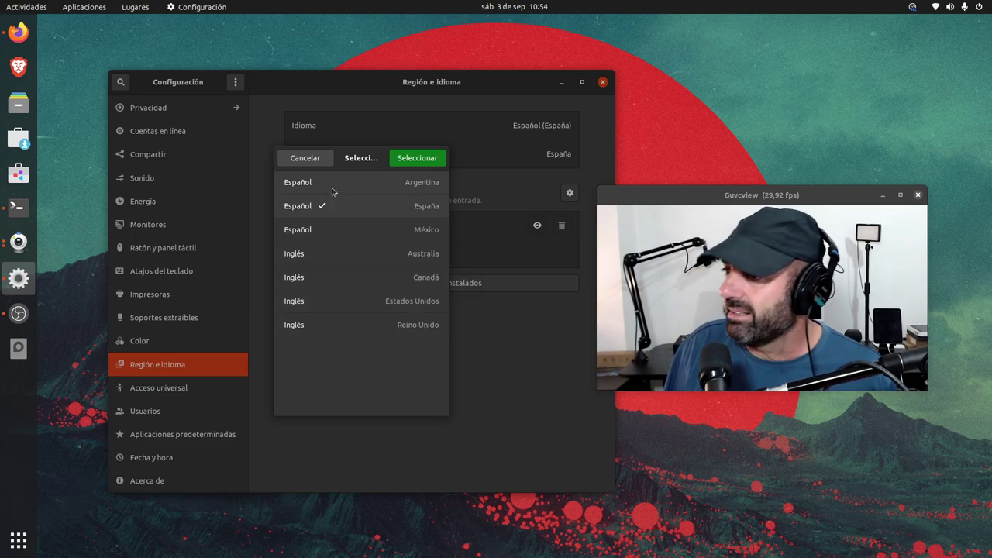
click(304, 157)
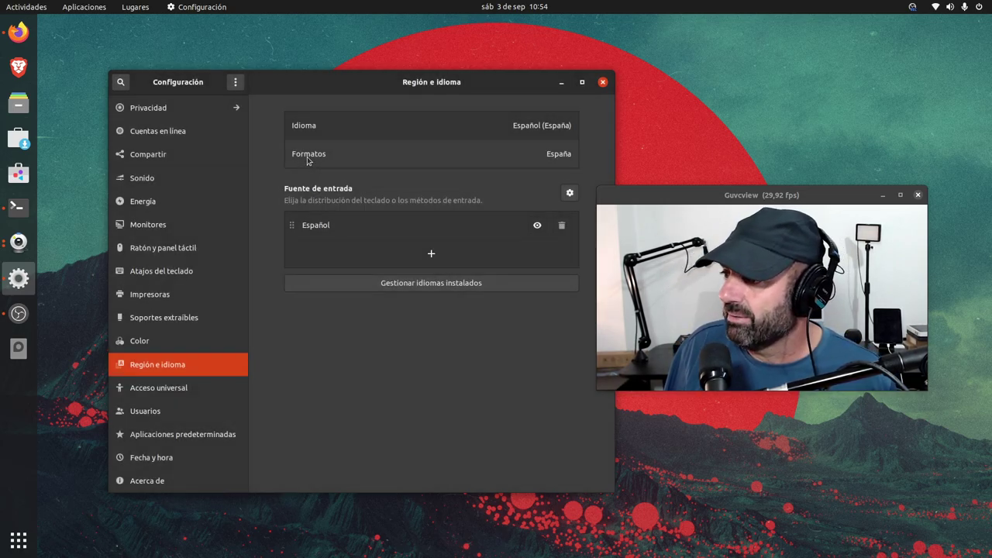
click(562, 83)
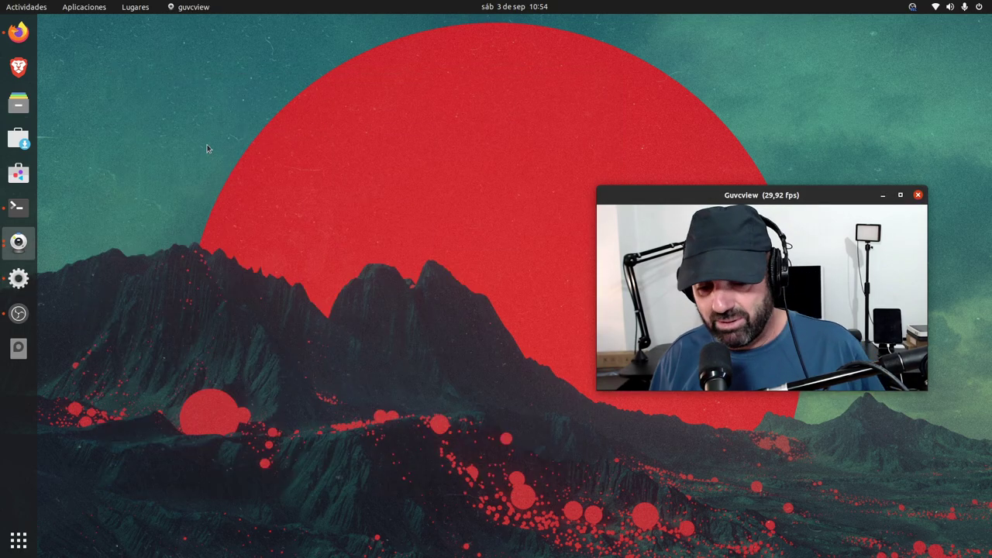
Step: Read the Ask Ubuntu question "Snap Store does not start on Ubuntu 22.04.1" in Firefox, including its comments and the start of the answer
click(19, 31)
click(209, 41)
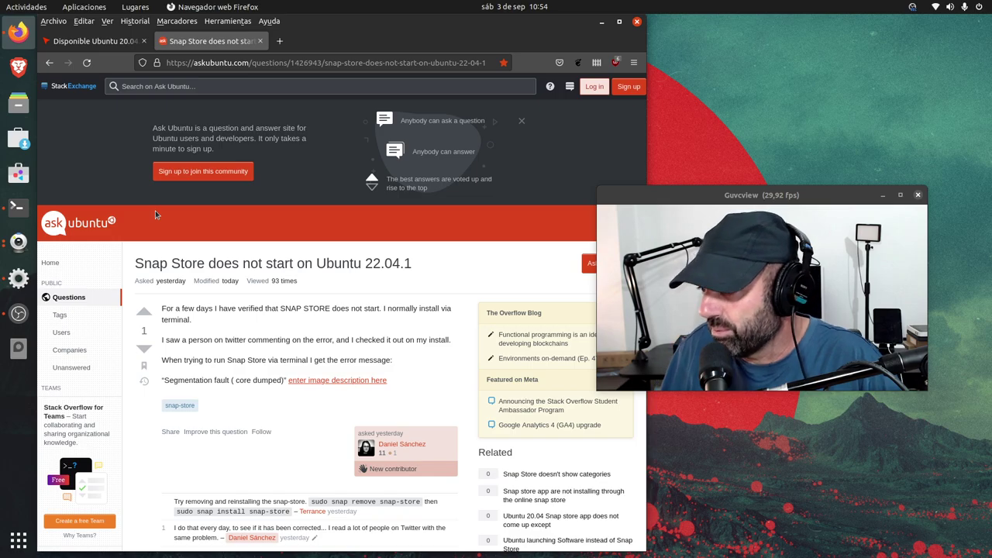
mouse_move(391, 469)
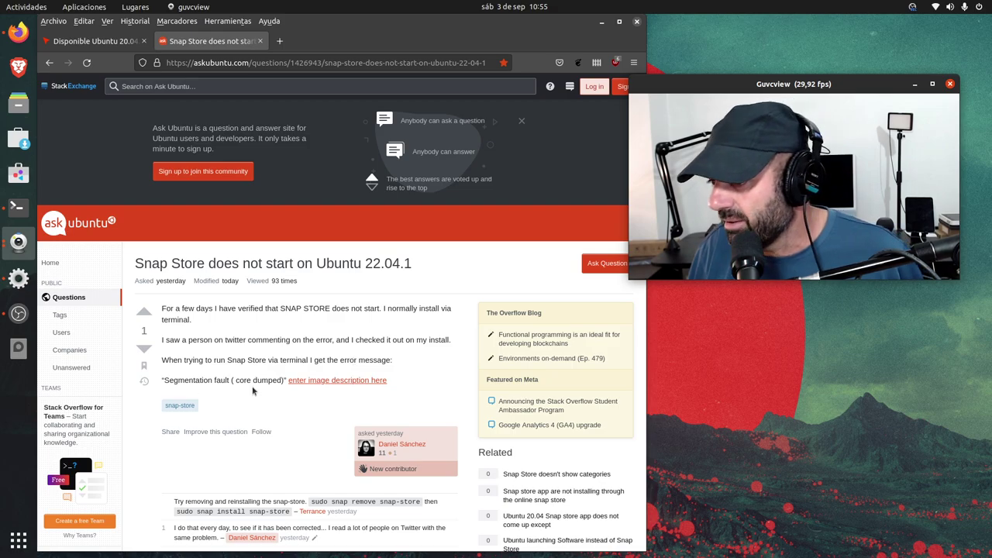
scroll(318, 343, down, 3)
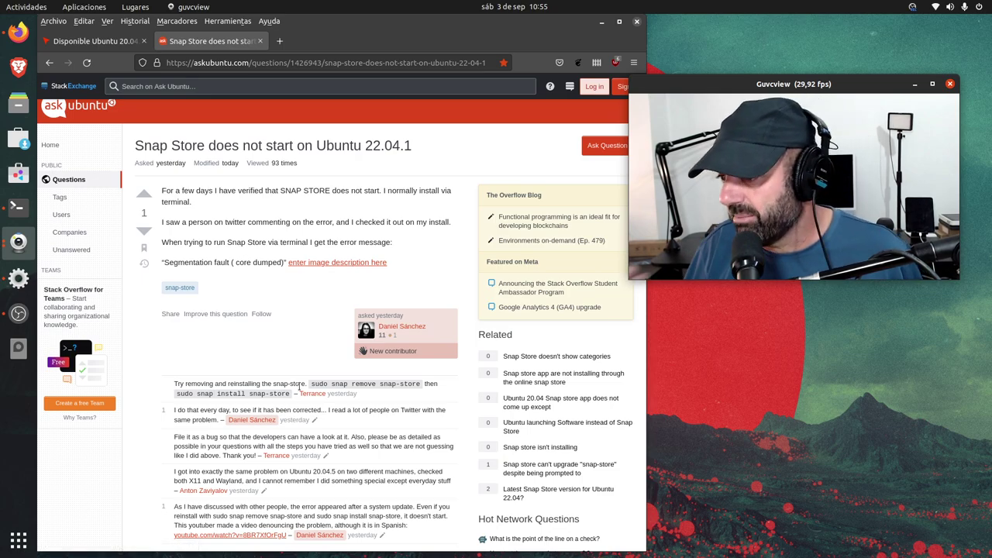
scroll(299, 385, down, 2)
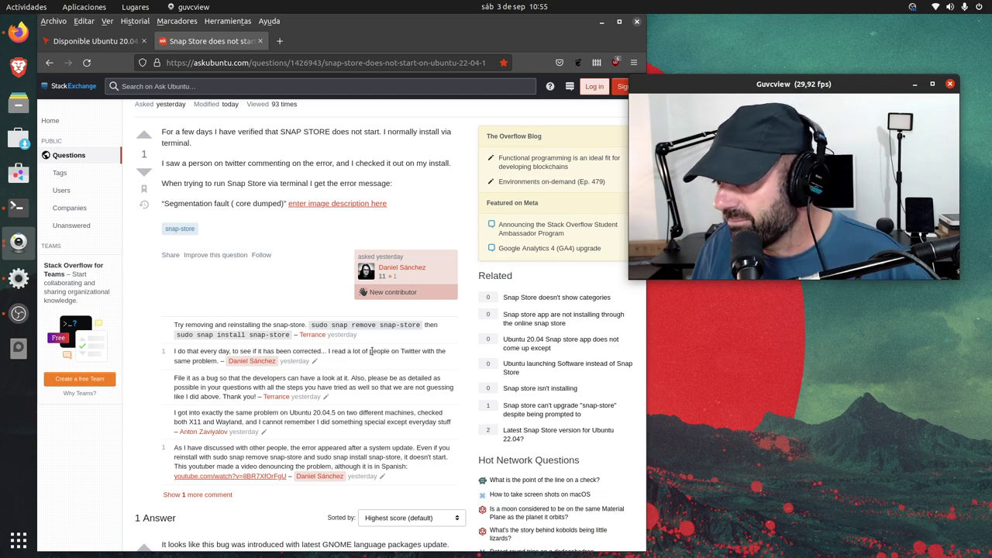
scroll(371, 351, down, 3)
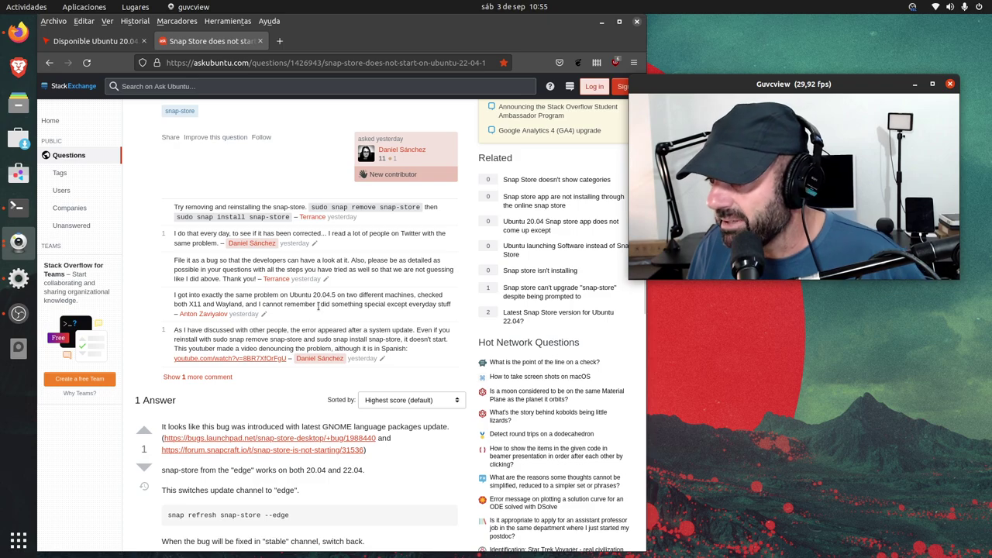
Step: Read the answer about switching snap-store to the edge channel and back to stable
scroll(320, 307, down, 1)
scroll(319, 307, down, 1)
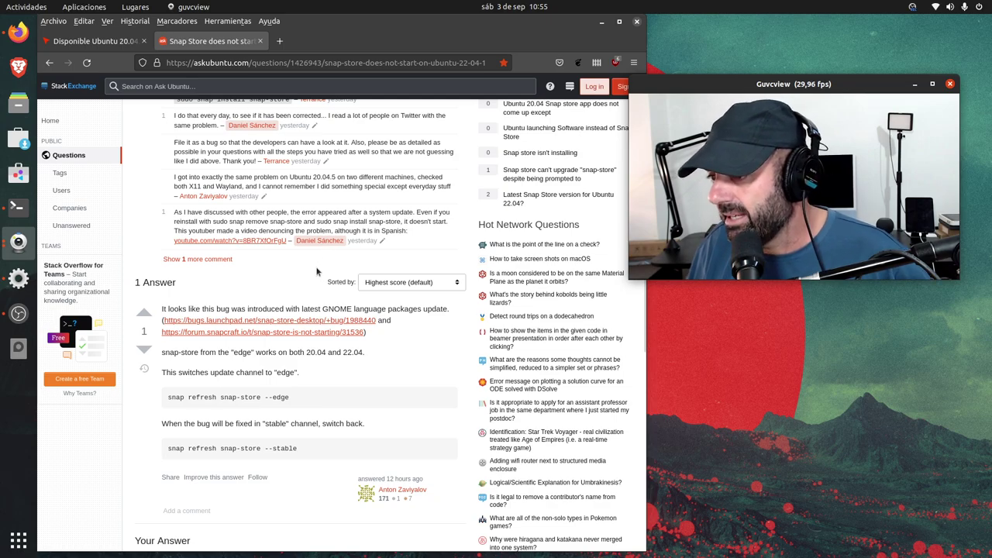
scroll(367, 354, down, 1)
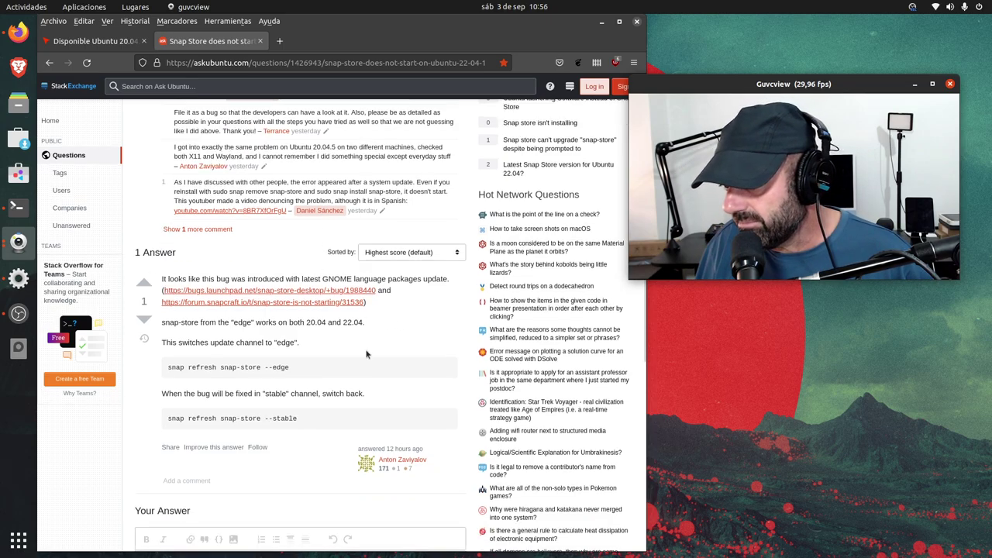
scroll(367, 354, down, 2)
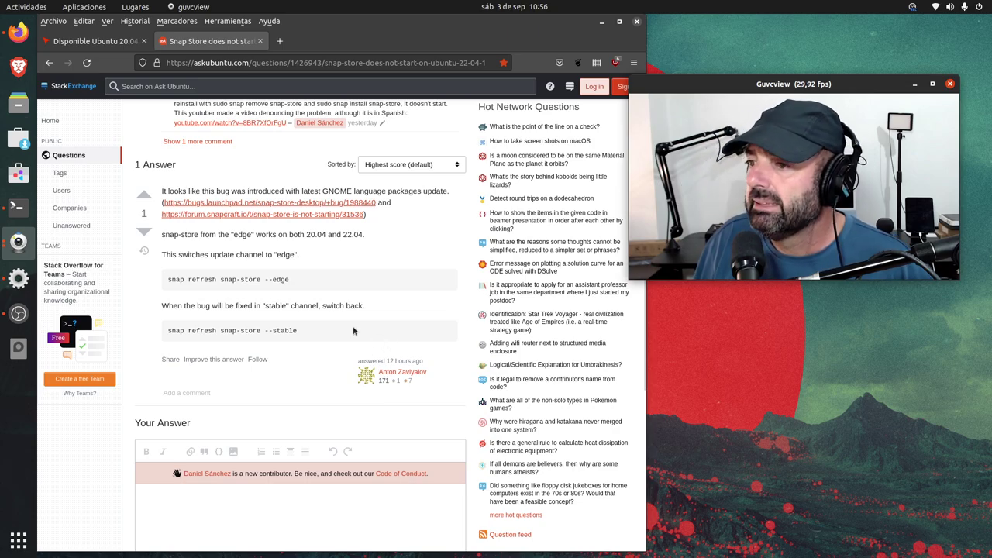
scroll(353, 331, up, 1)
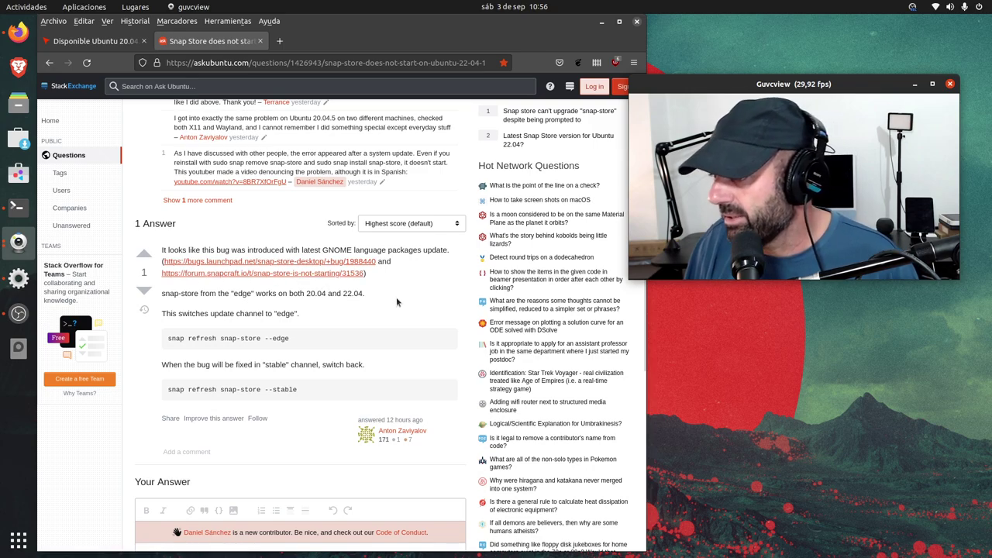
Step: Open the answer's Launchpad bug #1988440 link in a new tab and read the report and its comments
right_click(325, 263)
click(348, 271)
click(332, 41)
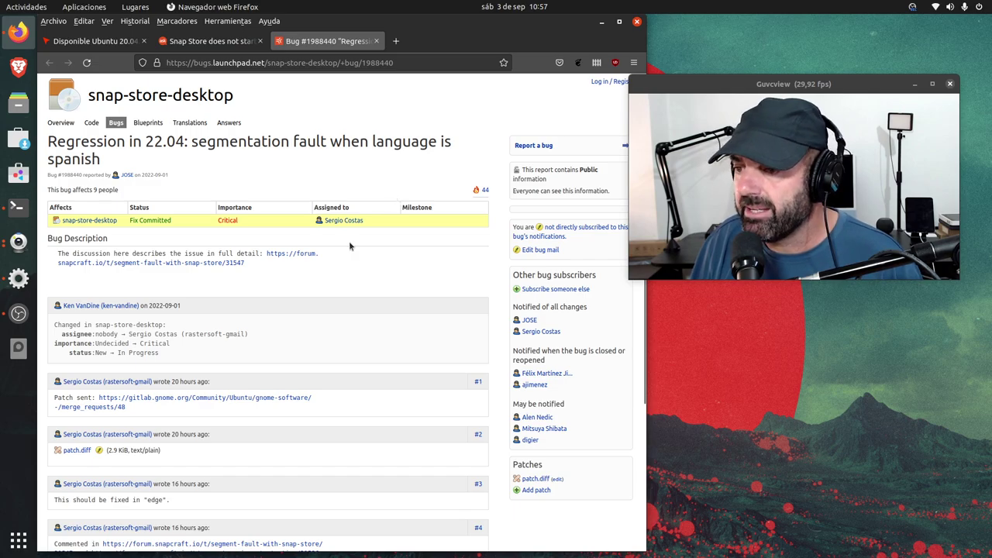
scroll(350, 246, down, 4)
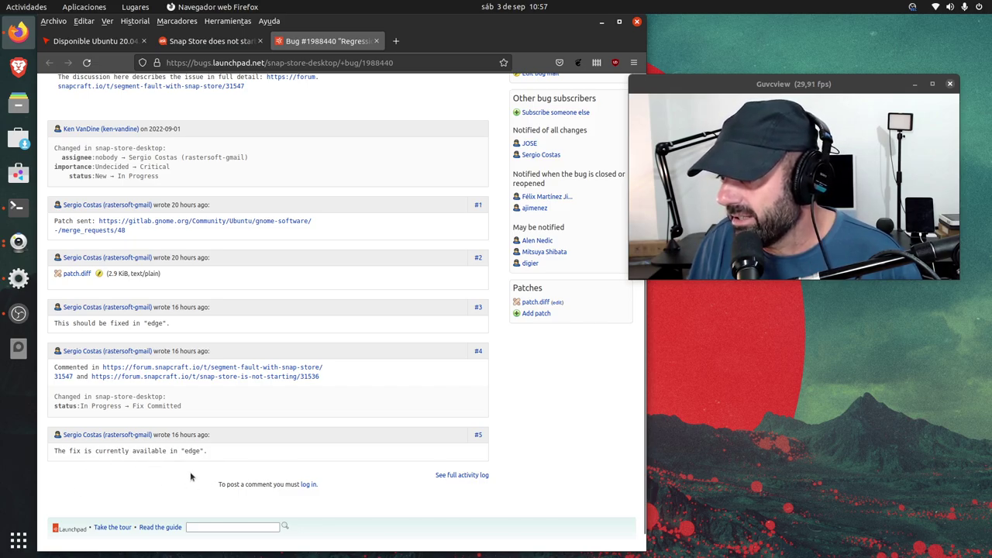
Step: Open the answer's forum.snapcraft.io link in a new tab and read through the "Snap-store is not starting" thread
click(207, 44)
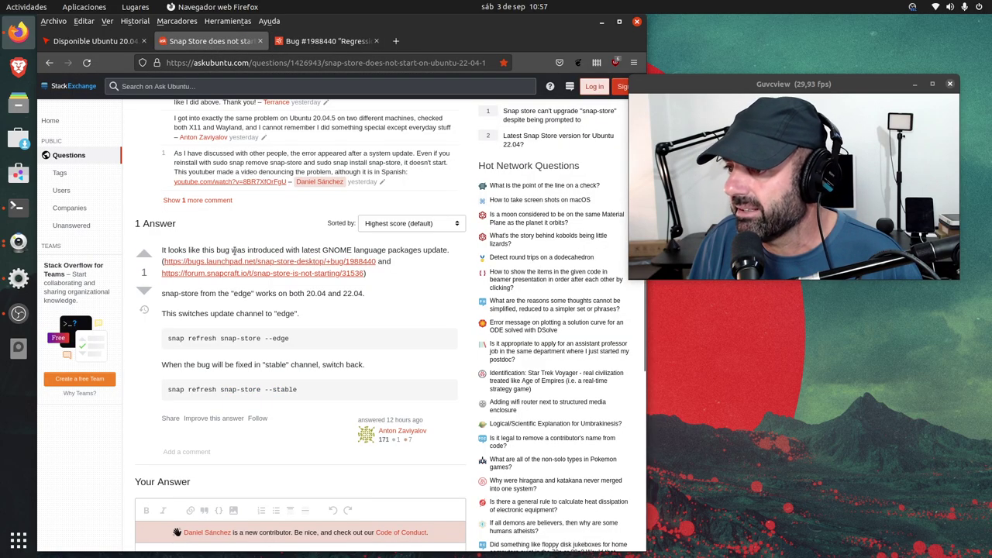
right_click(248, 274)
click(289, 285)
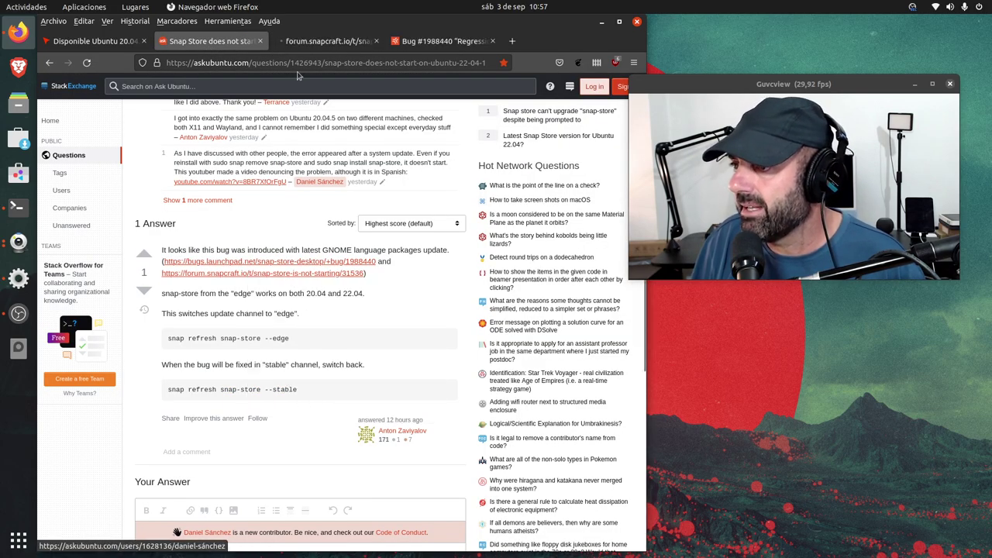
click(323, 43)
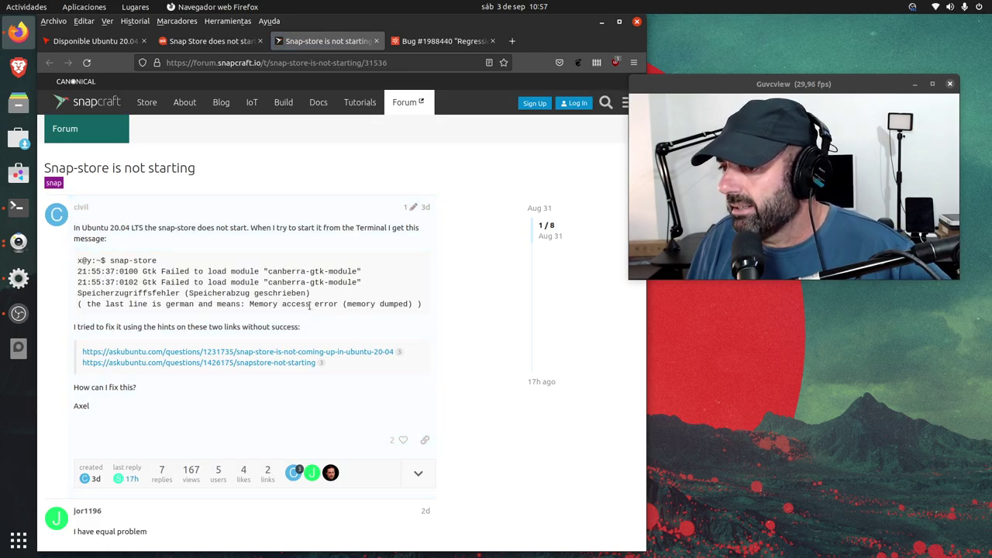
scroll(182, 267, down, 5)
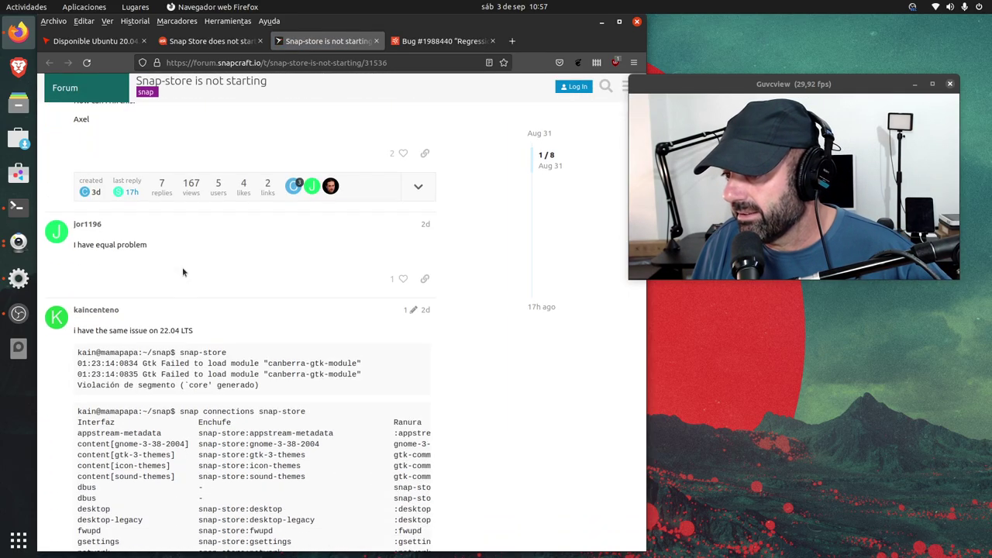
scroll(124, 258, down, 10)
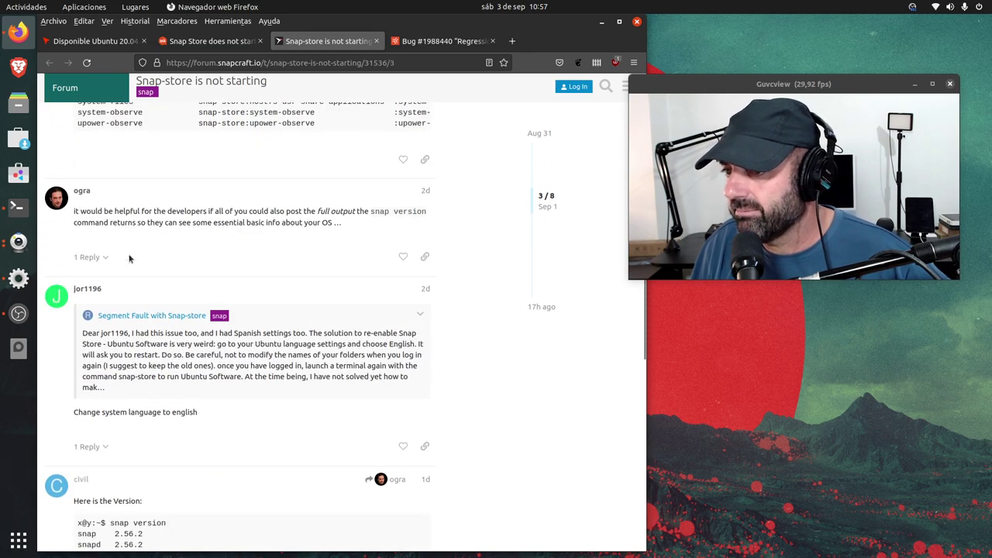
scroll(140, 303, down, 2)
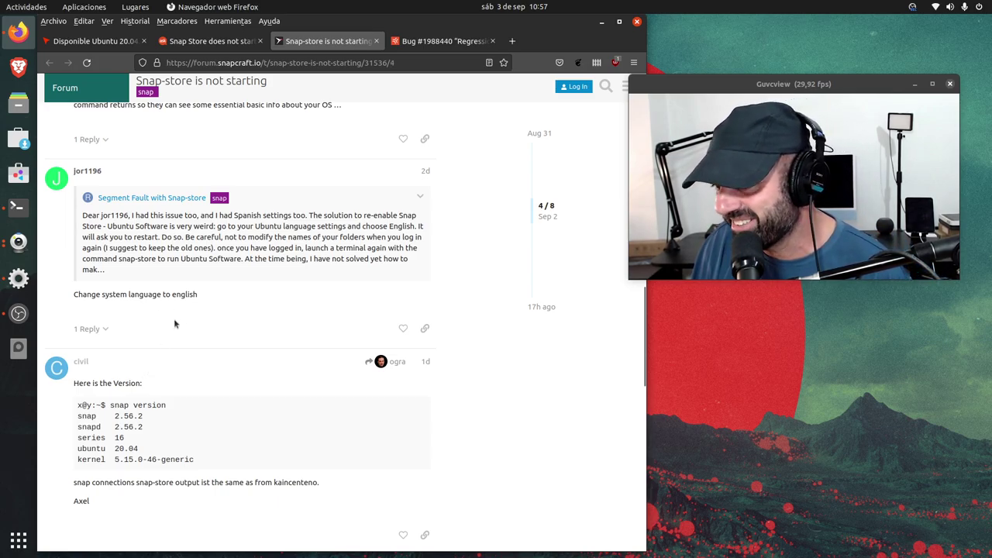
scroll(174, 318, down, 10)
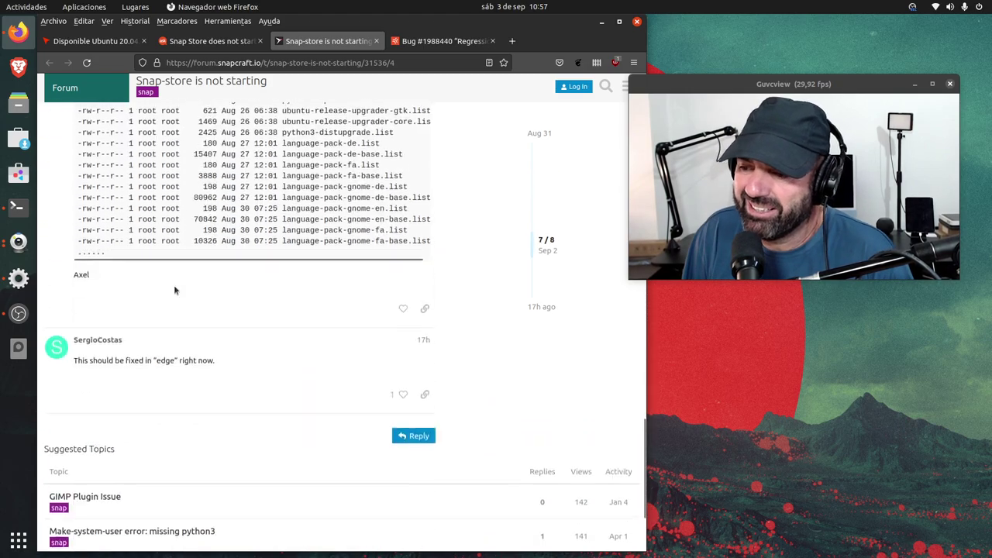
scroll(175, 290, up, 10)
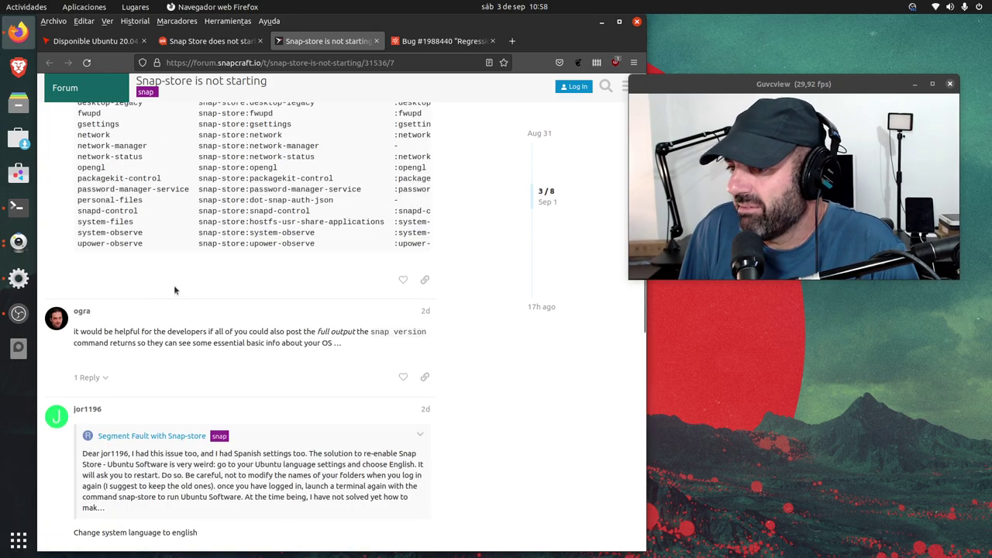
scroll(174, 290, up, 4)
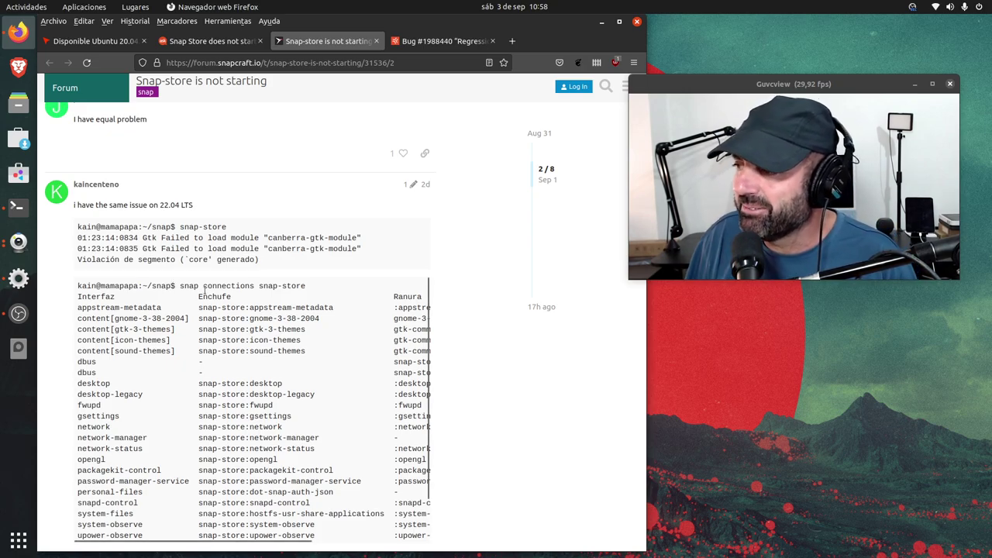
scroll(199, 341, up, 8)
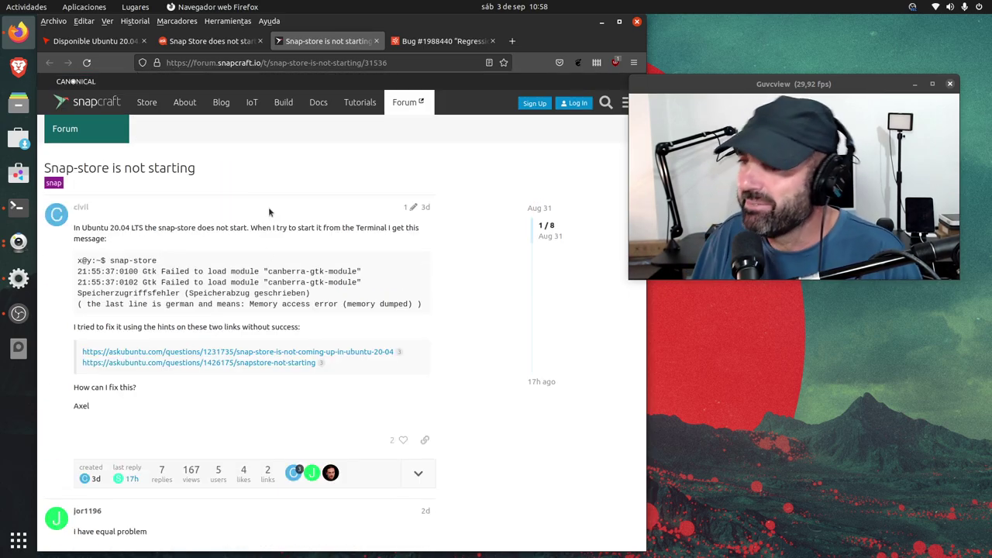
Step: Return to the Ask Ubuntu question and copy the command "snap refresh snap-store --edge" from the answer
click(203, 42)
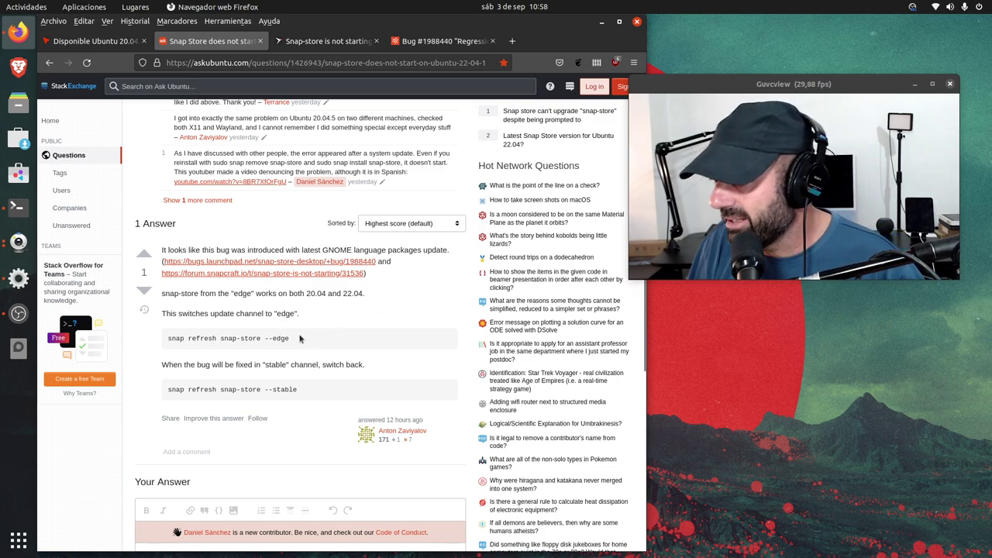
drag(293, 341, 168, 338)
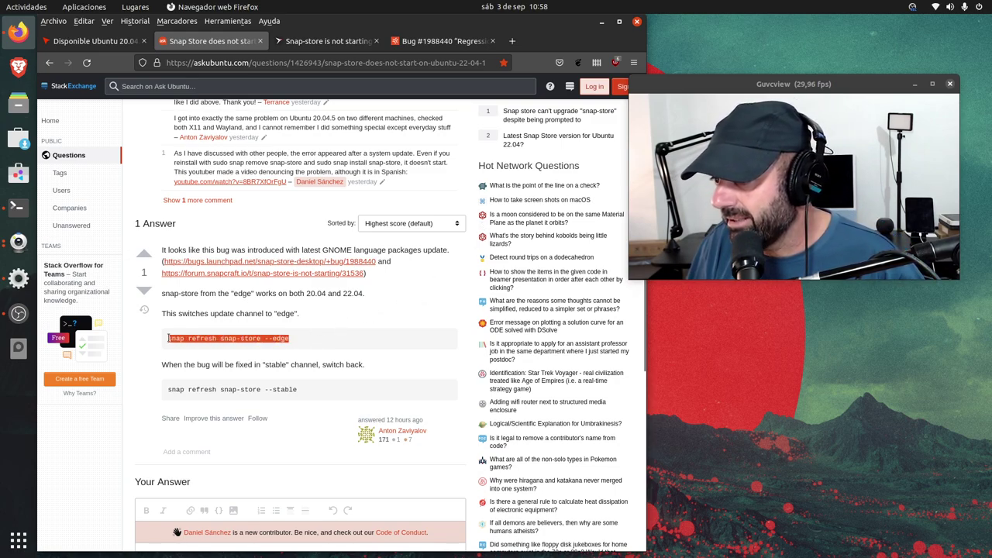
right_click(190, 338)
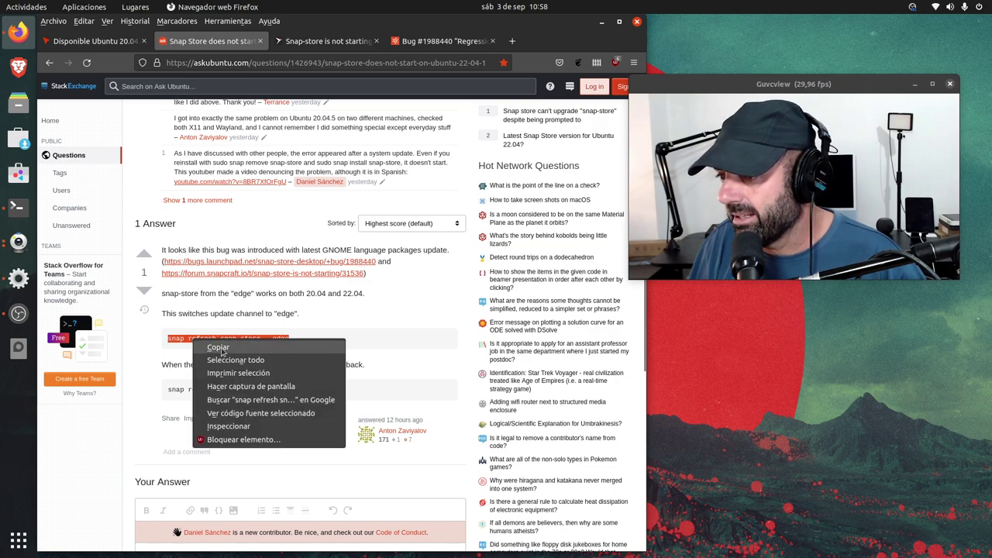
click(215, 348)
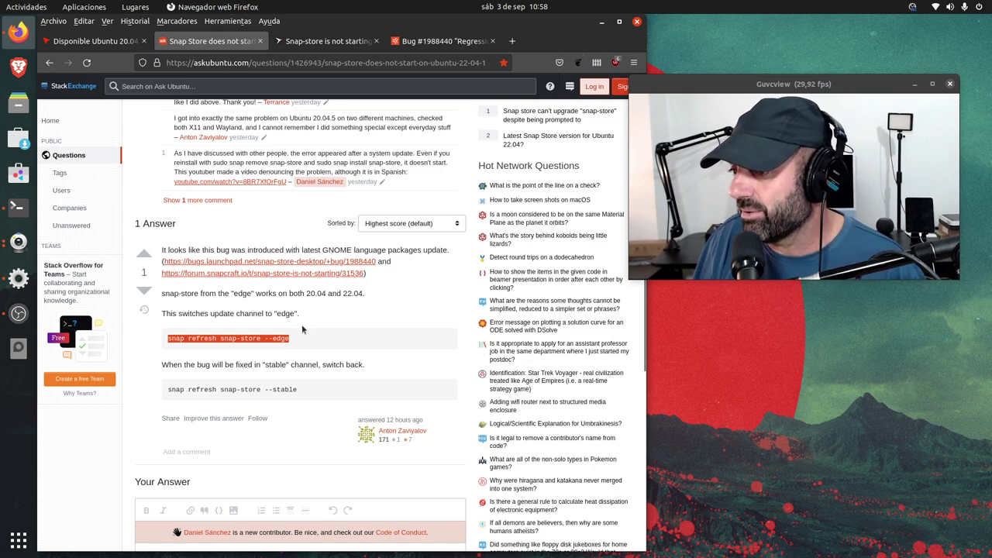
Step: Minimize the browser, switch to the Terminal and rerun the snap-store command
click(602, 23)
mouse_move(18, 206)
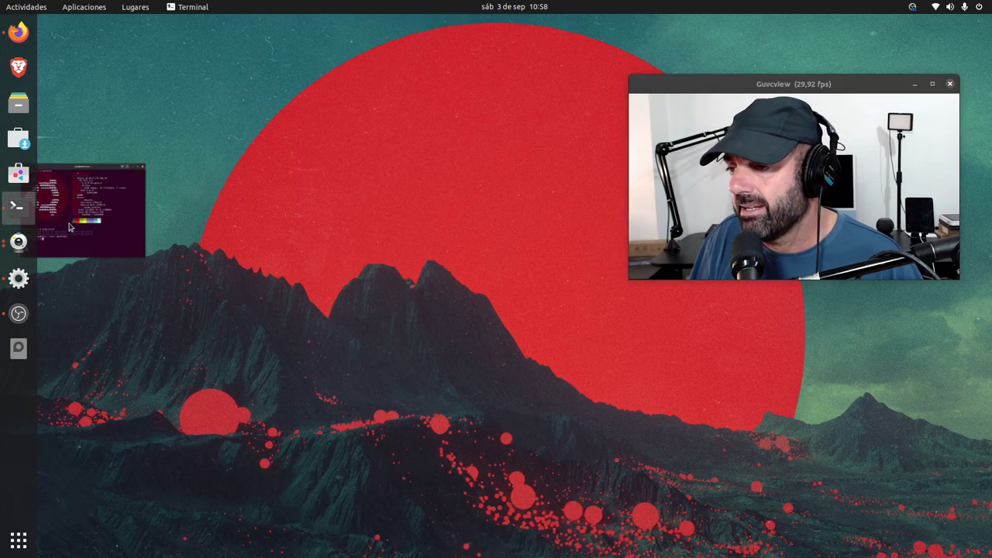
click(69, 227)
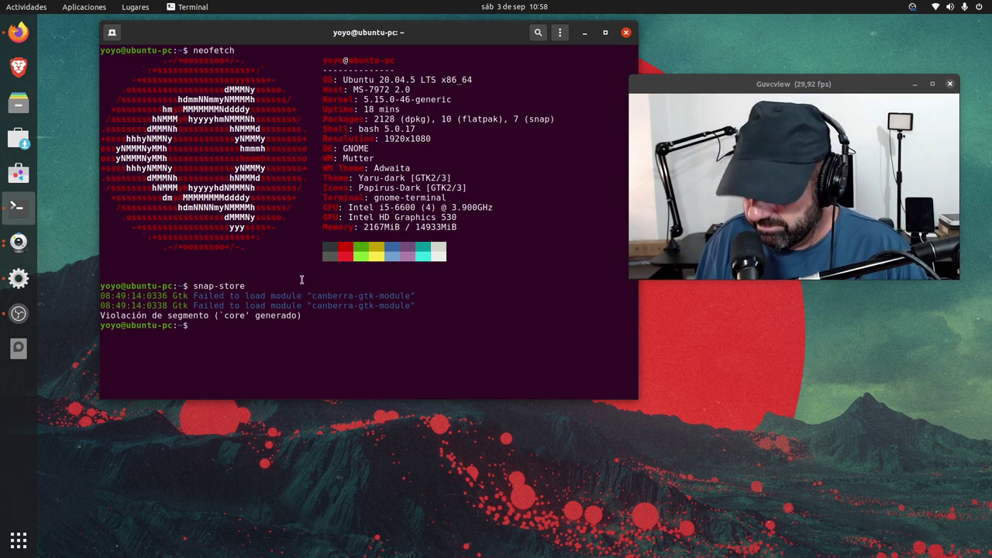
key(Up)
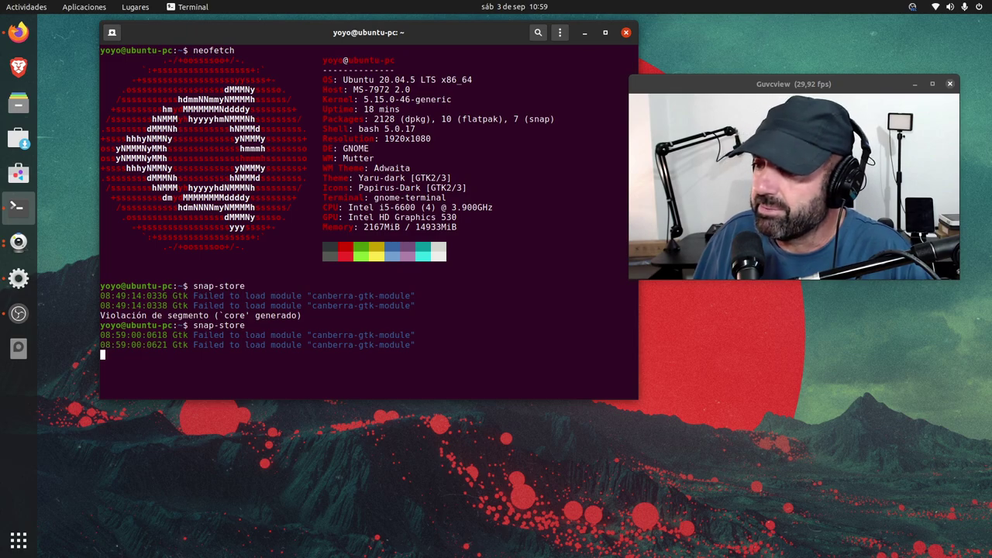
Step: Paste and run "snap refresh snap-store --edge" in the terminal, authenticating with the account password
right_click(290, 378)
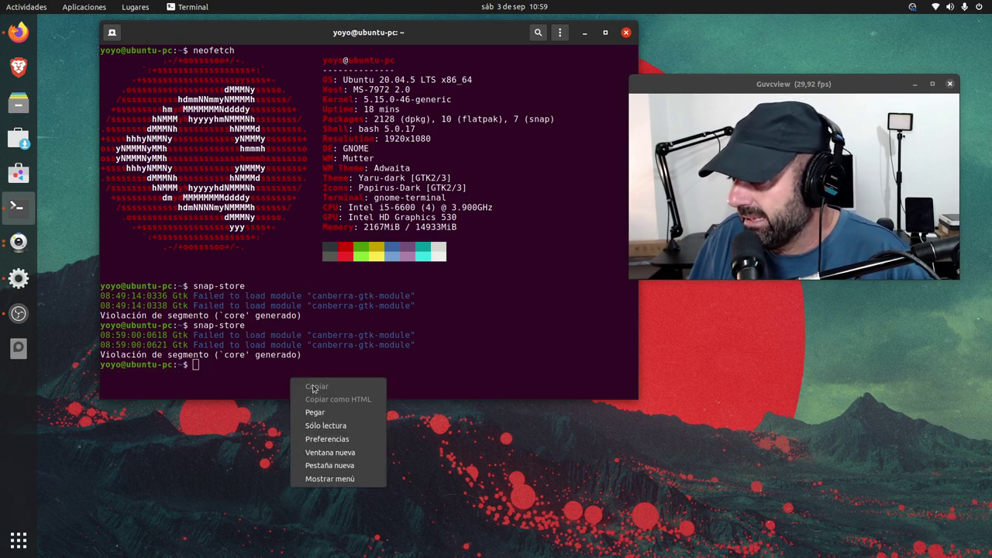
click(315, 411)
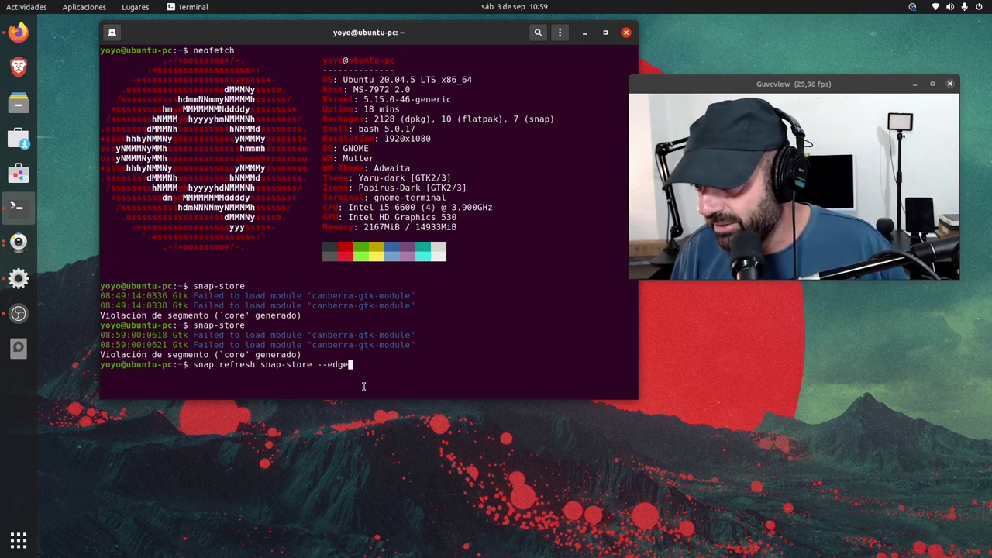
key(Return)
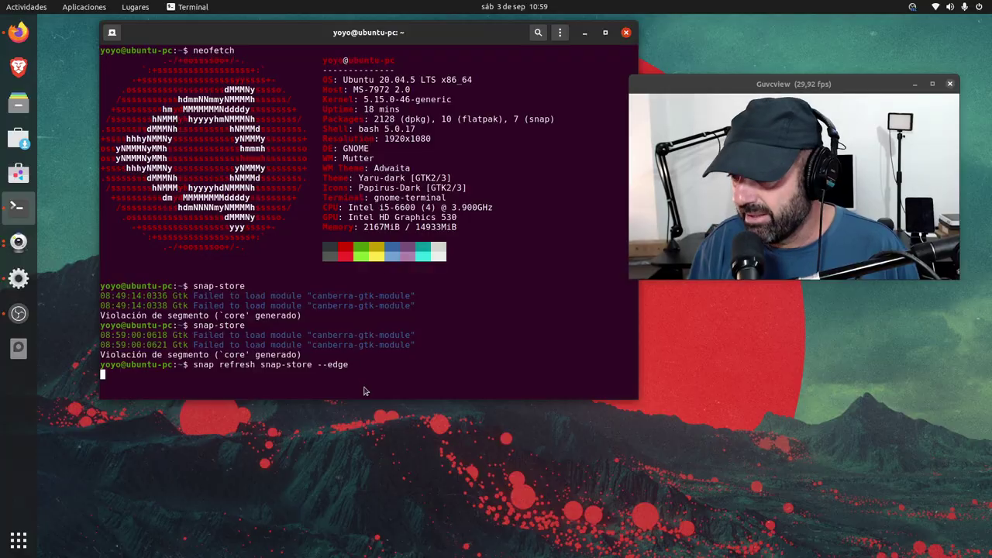
text(•)
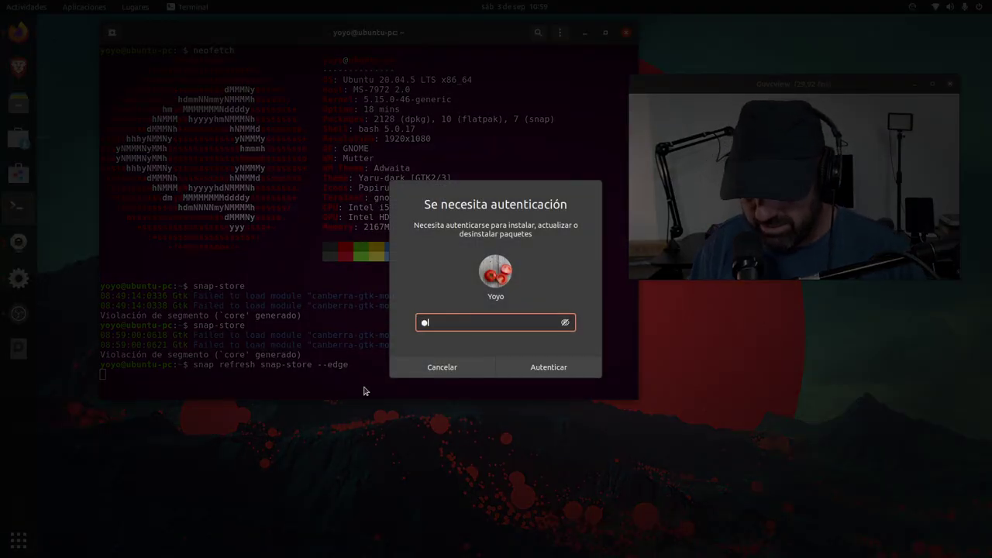
text(•••••••)
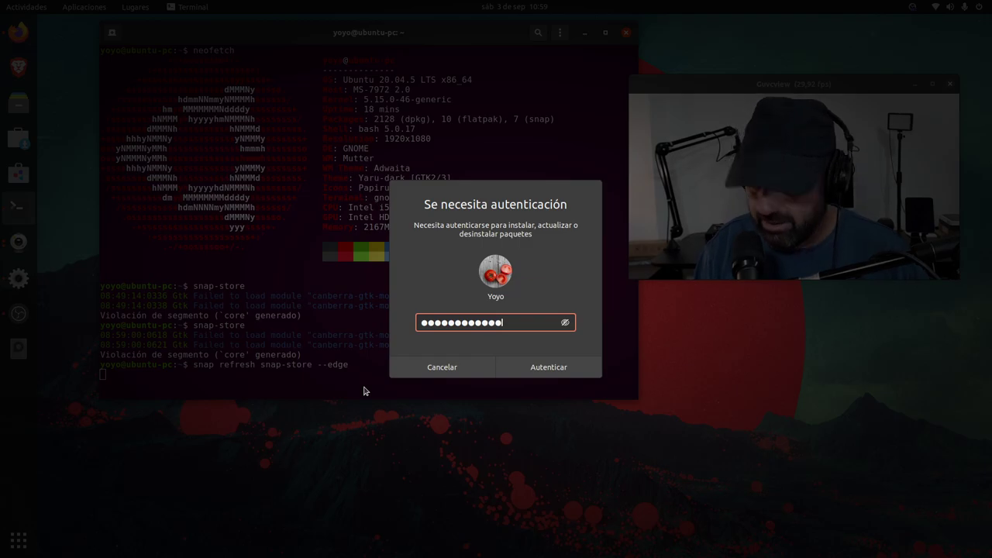
text(•••)
key(Return)
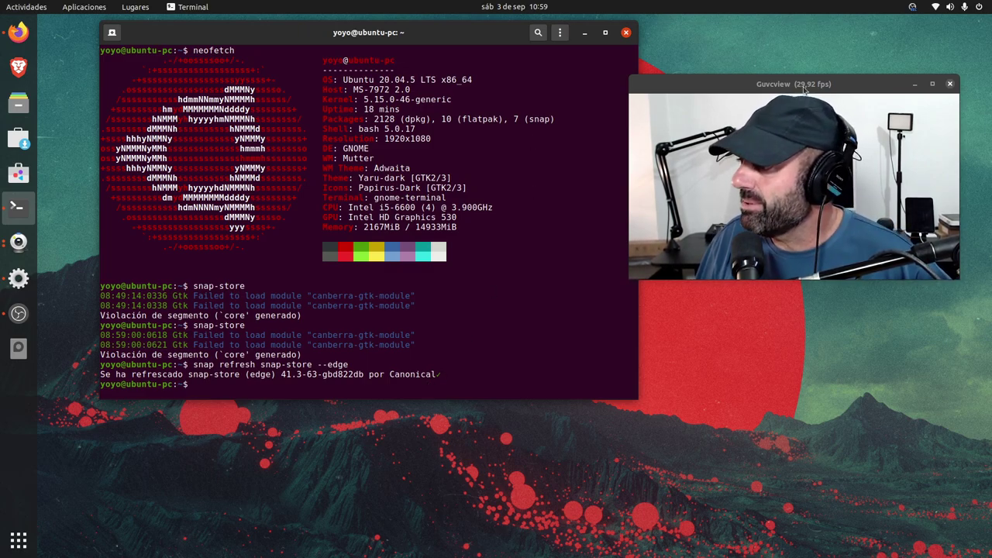
Step: Move the webcam and terminal windows apart and launch snap-store again from the terminal
drag(805, 91, 822, 49)
drag(428, 29, 377, 29)
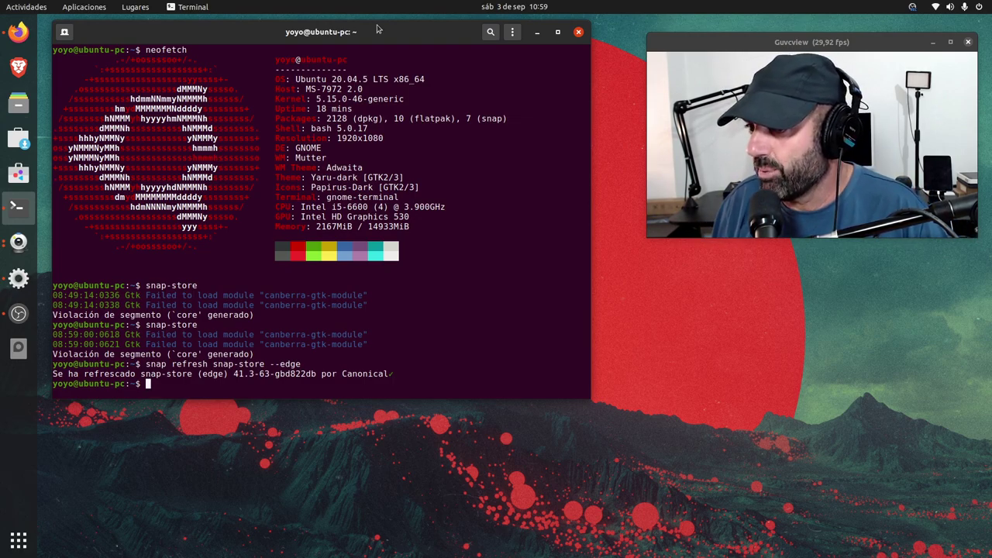
key(Up)
key(Up)
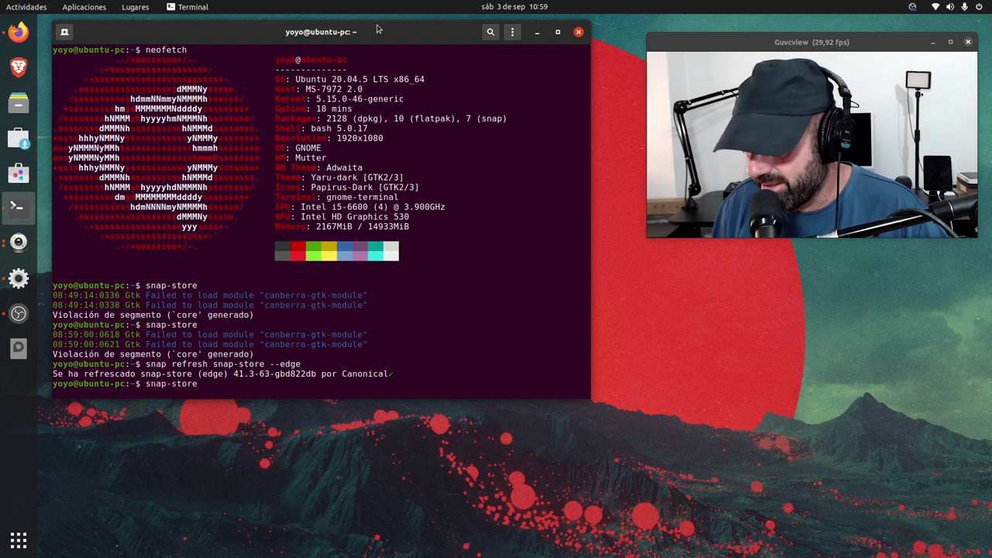
key(Return)
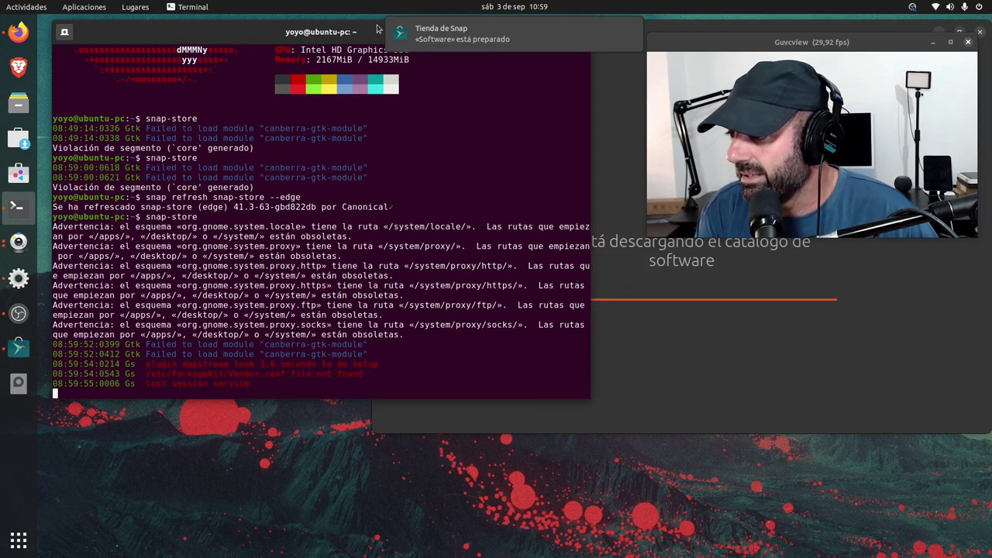
Step: Bring the Snap Store window in front of the terminal, move it clear of the webcam window, and check its application menu
click(647, 392)
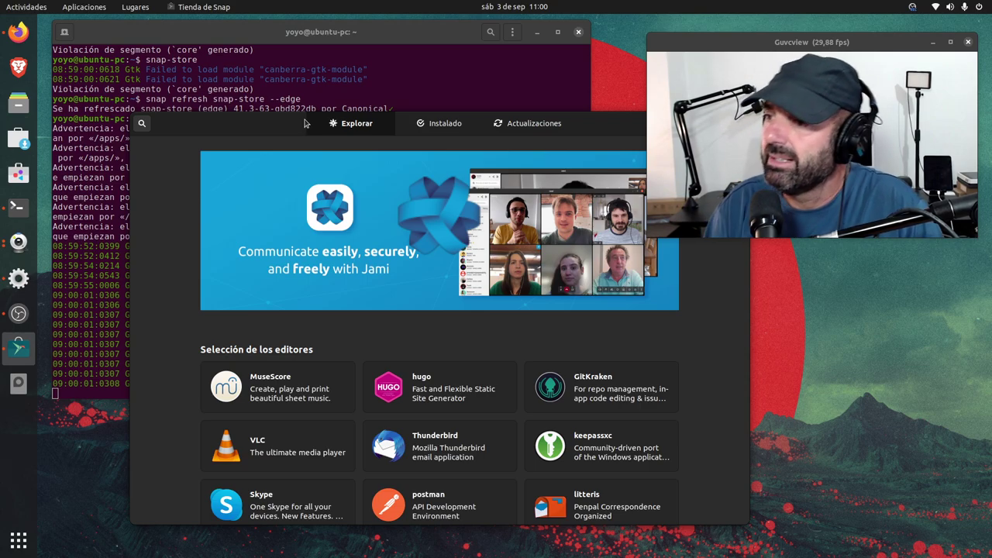
drag(235, 125, 160, 118)
click(200, 8)
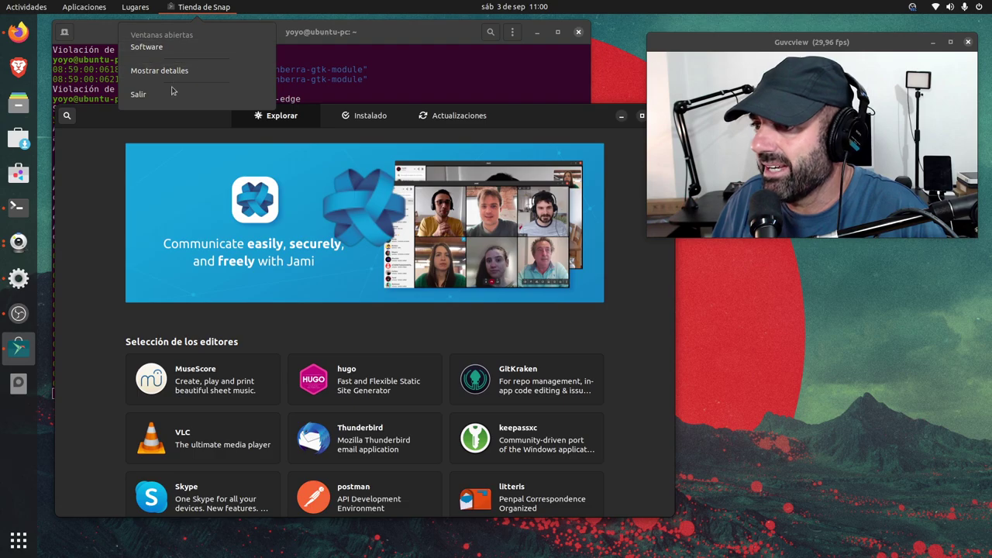
click(554, 115)
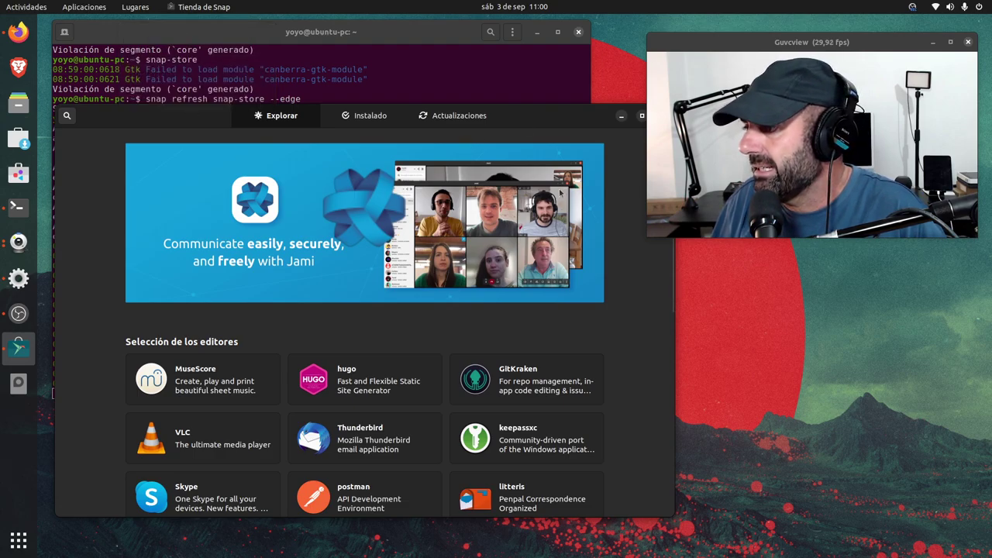
Step: Close the Snap Store and the terminal window it was launched from
drag(527, 112, 539, 105)
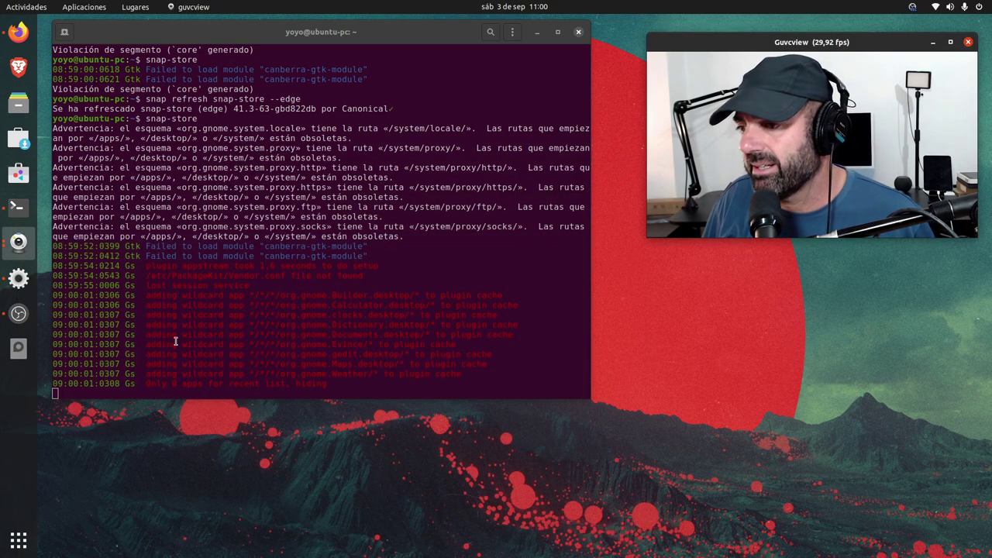
click(578, 31)
click(400, 240)
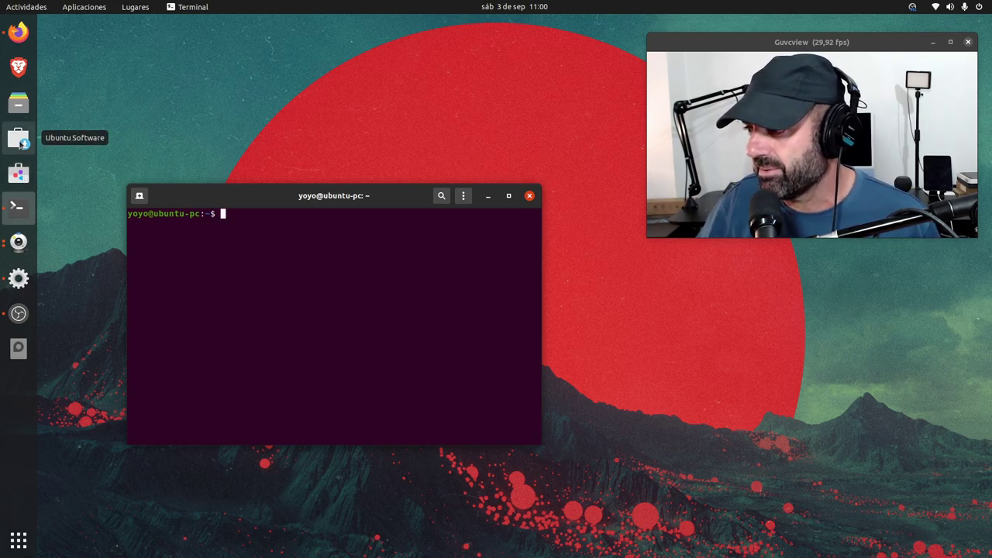
Step: Launch Ubuntu Software from the desktop, check its updates page, and close its window
click(21, 143)
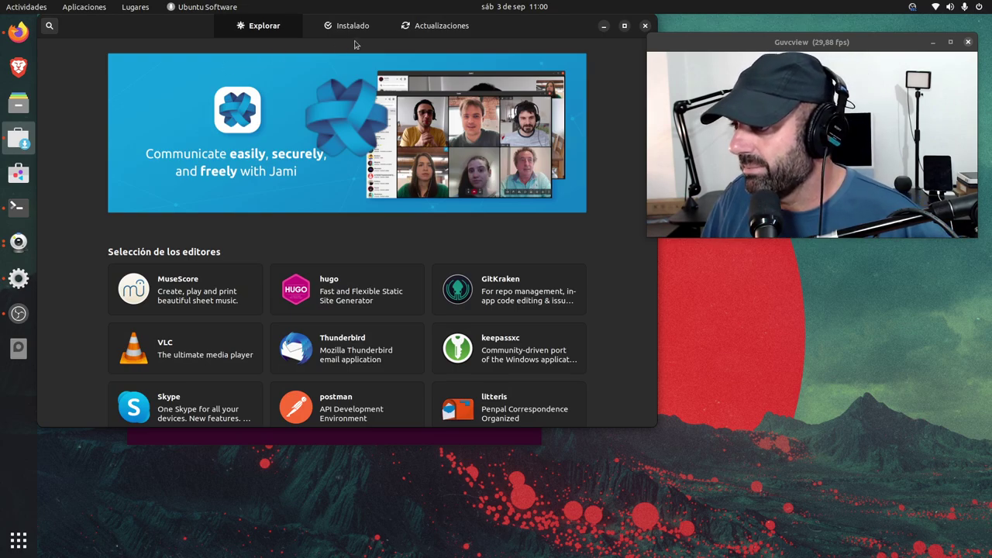
click(431, 33)
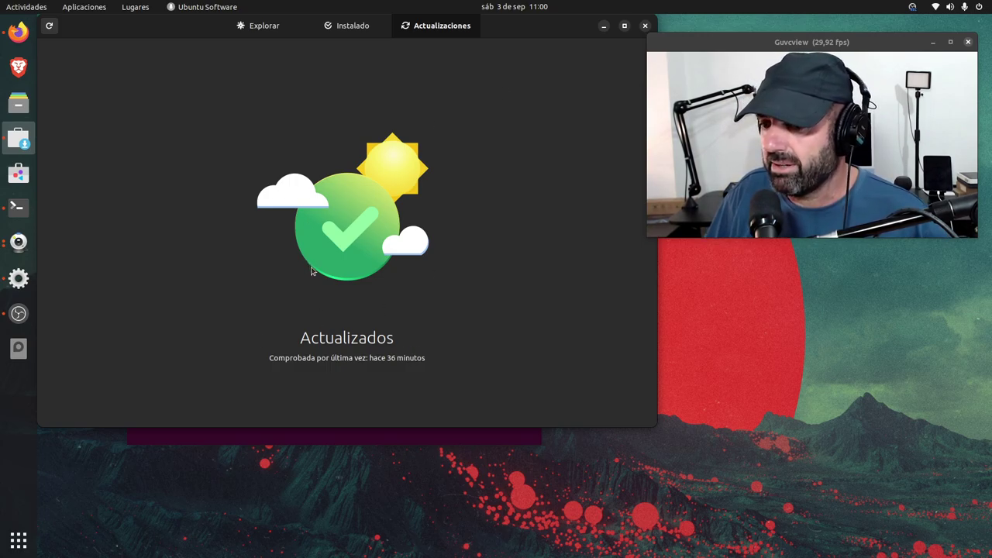
drag(545, 35, 488, 135)
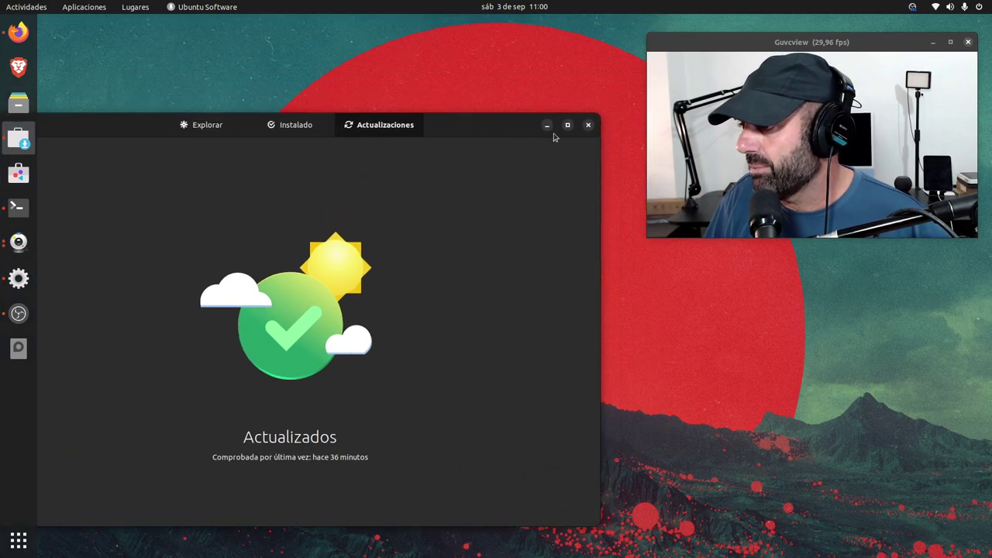
click(588, 125)
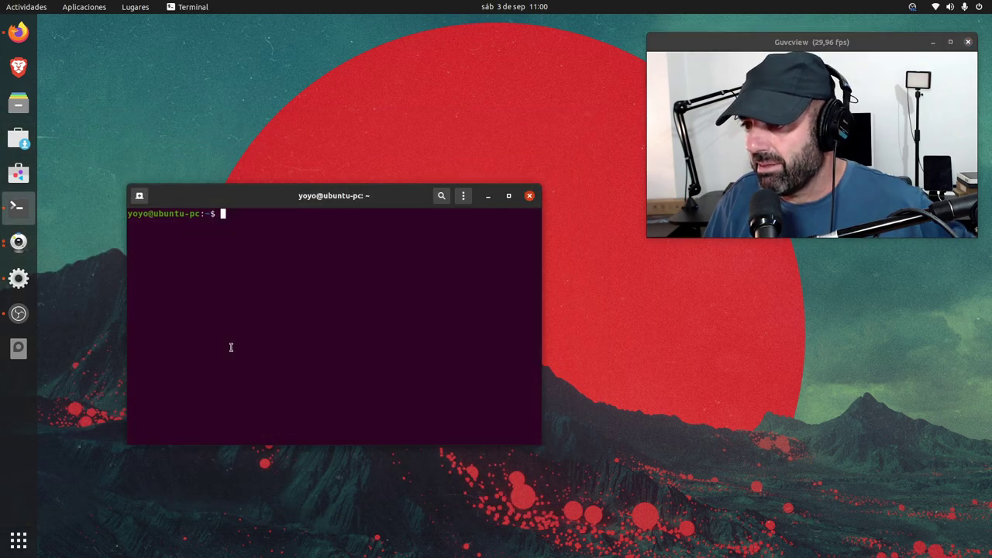
Step: Enlarge the new terminal window to about 115×29, reposition it, and run snap-store
drag(542, 445, 721, 497)
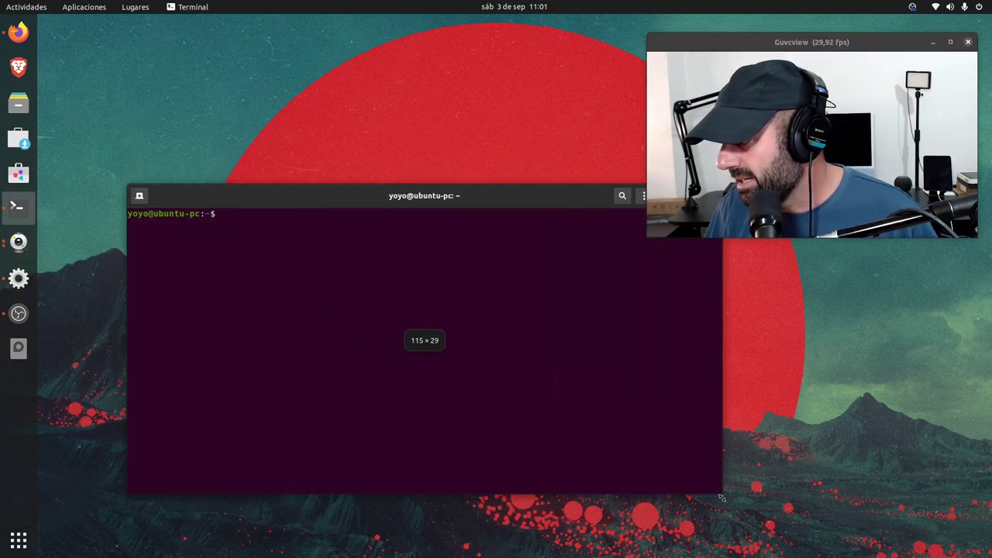
drag(414, 198, 359, 122)
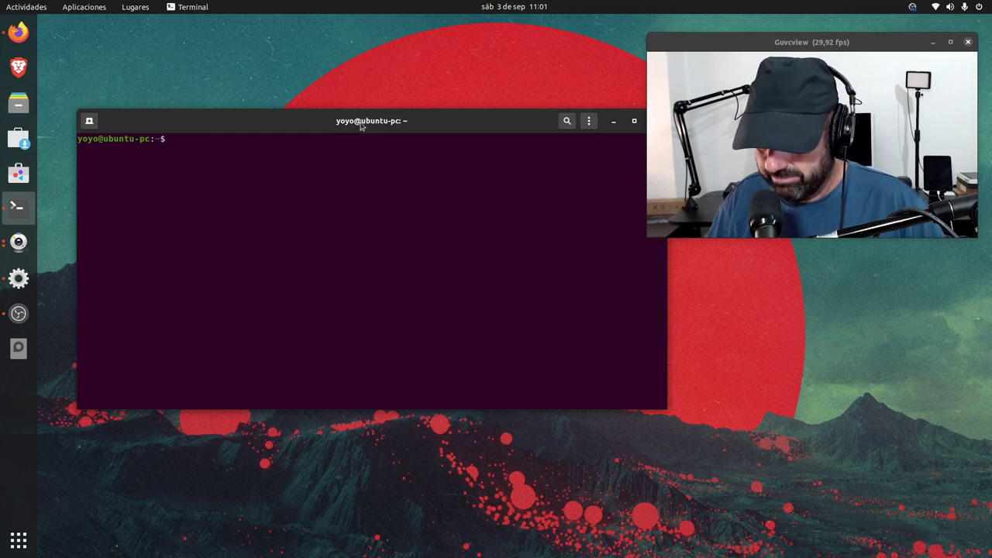
text(snap-store)
key(Return)
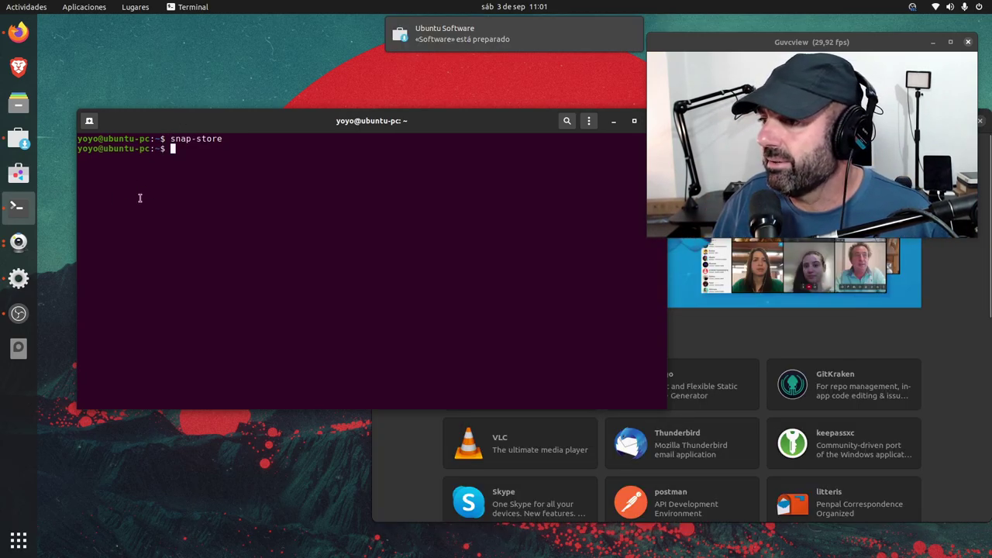
Step: Minimize the terminal, then move the Ubuntu Software window away from the webcam window and enlarge it
click(613, 121)
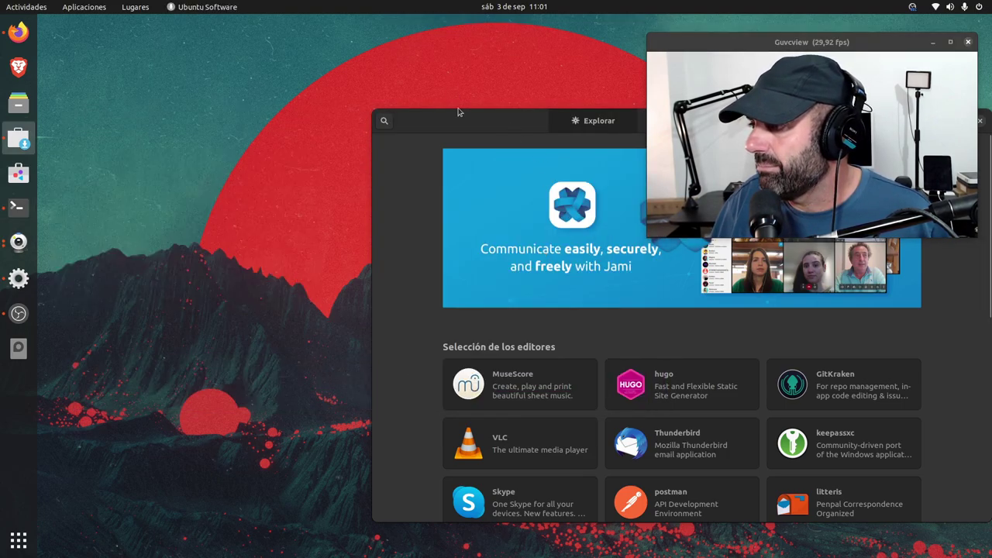
drag(456, 111, 347, 69)
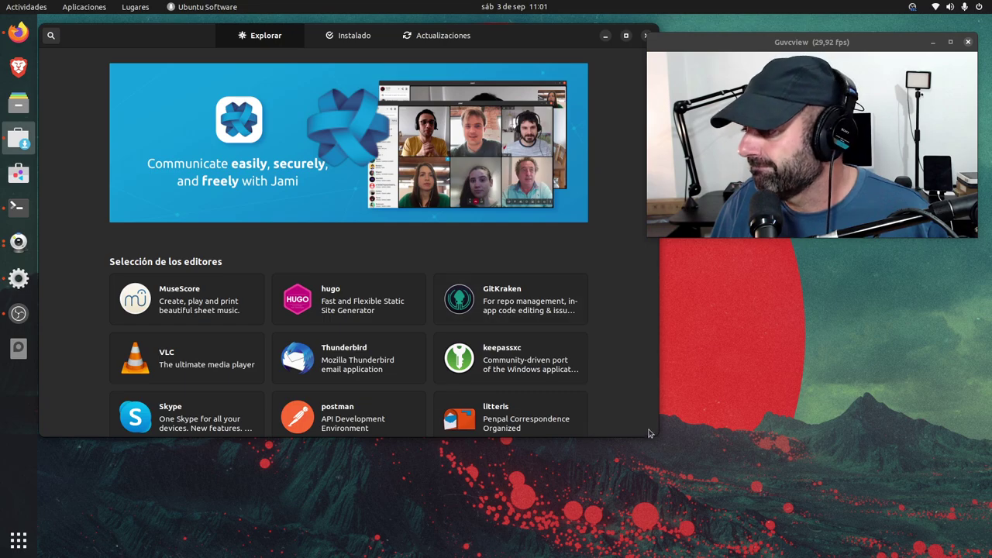
drag(657, 436, 712, 517)
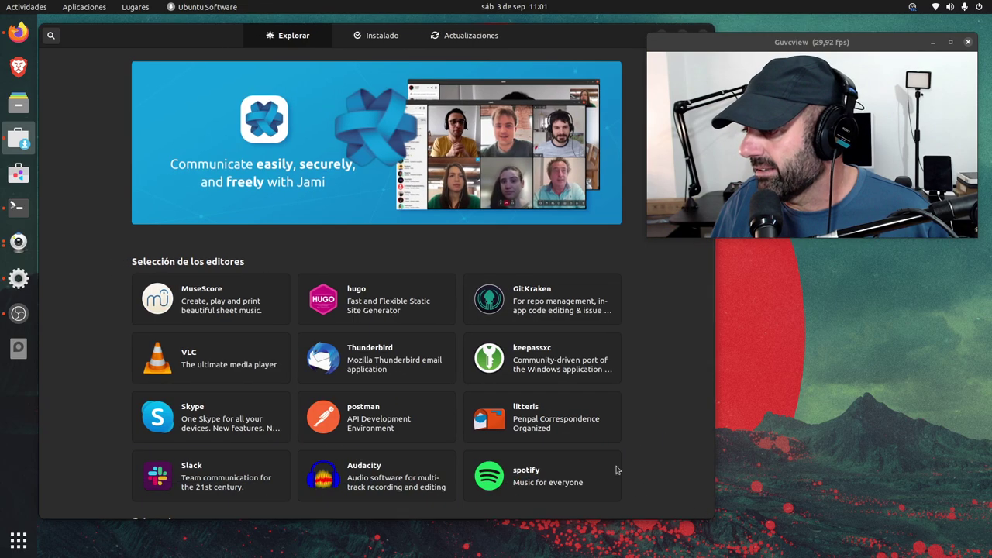
Step: Open Audacity's page from the editors' picks and adjust the store window's size and position around the webcam window
scroll(436, 365, down, 2)
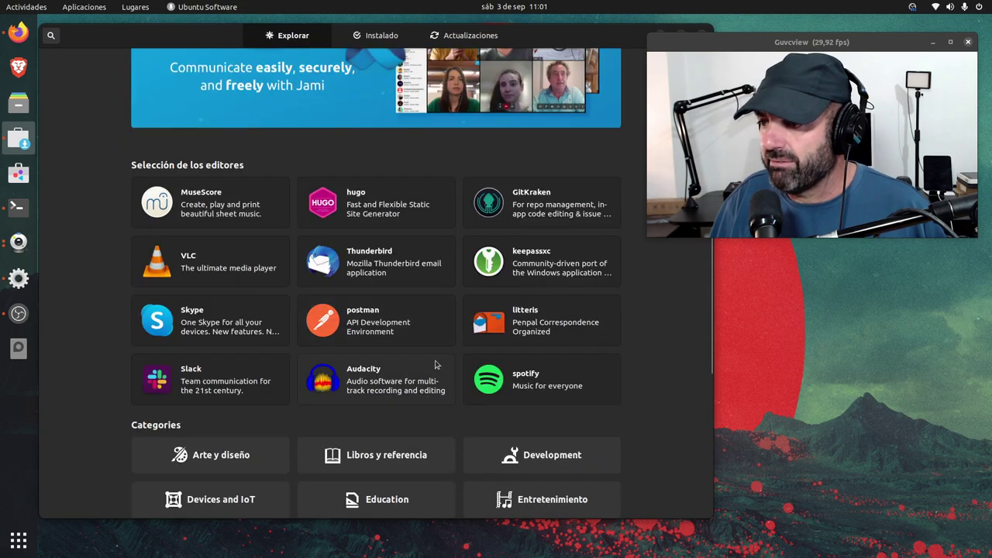
click(362, 390)
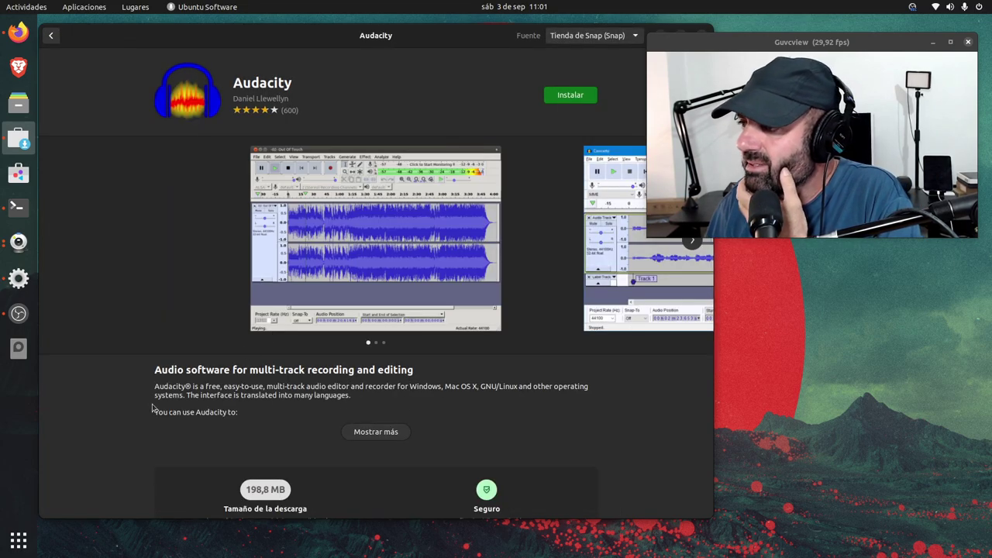
drag(402, 50, 391, 52)
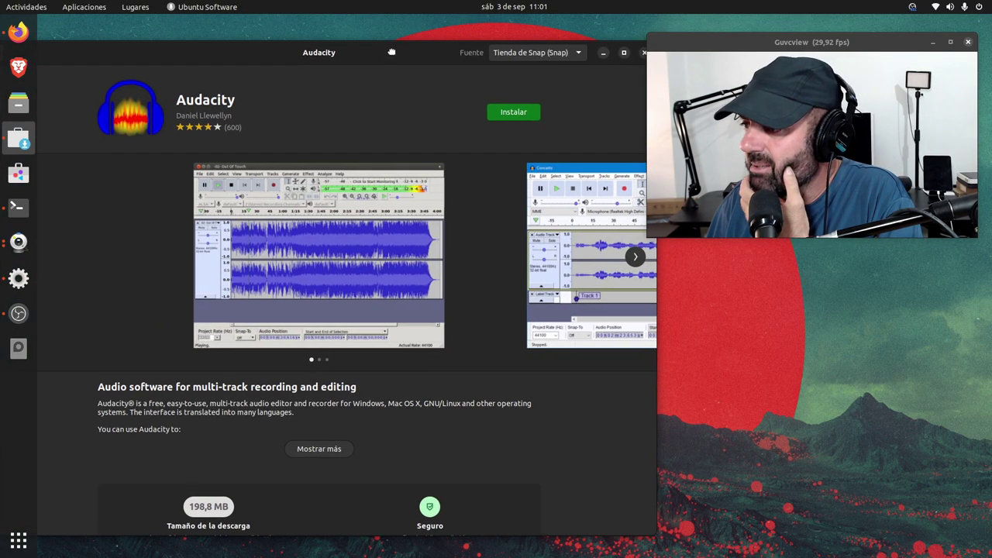
scroll(245, 380, down, 3)
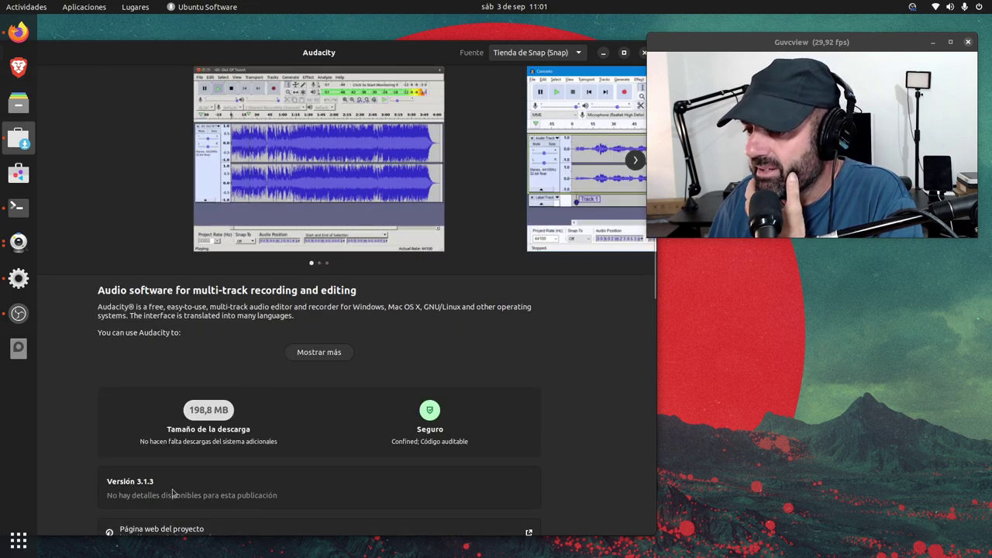
scroll(209, 469, up, 3)
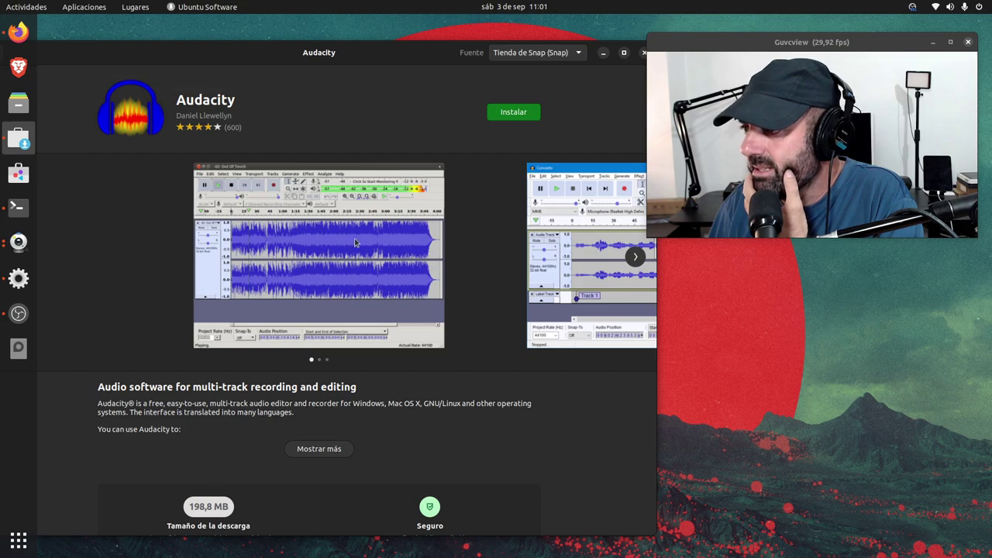
drag(413, 55, 372, 14)
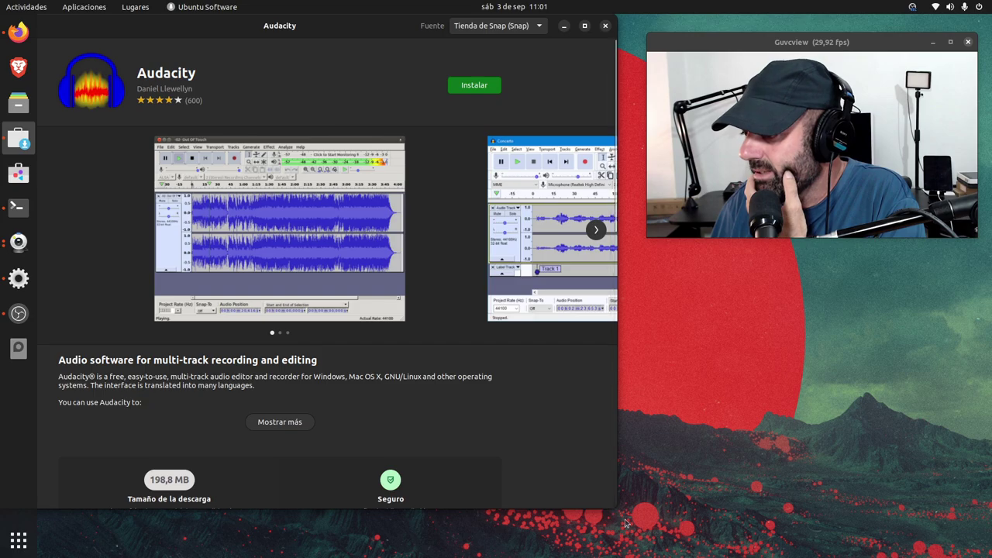
mouse_move(613, 508)
mouse_down()
mouse_move(601, 478)
mouse_move(623, 496)
mouse_up()
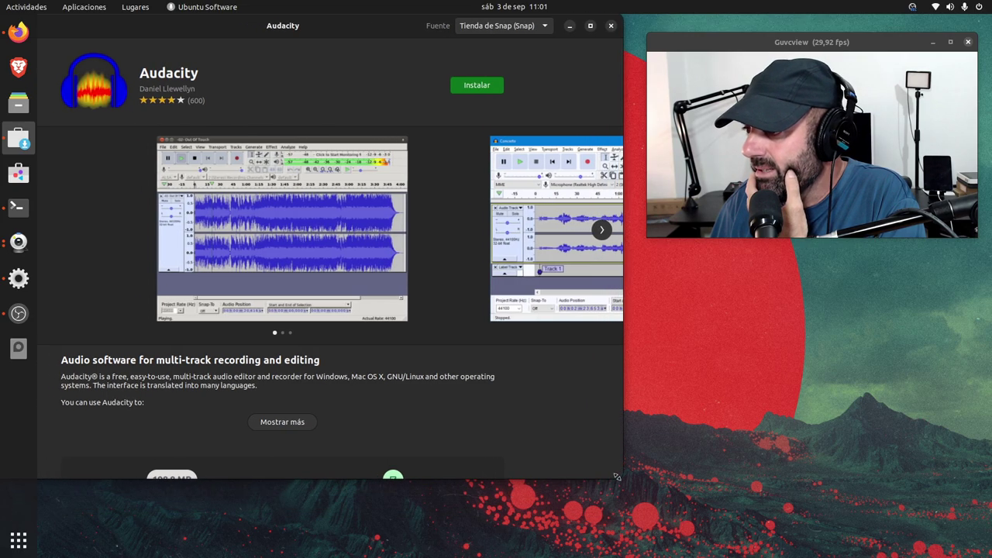
drag(326, 26, 387, 45)
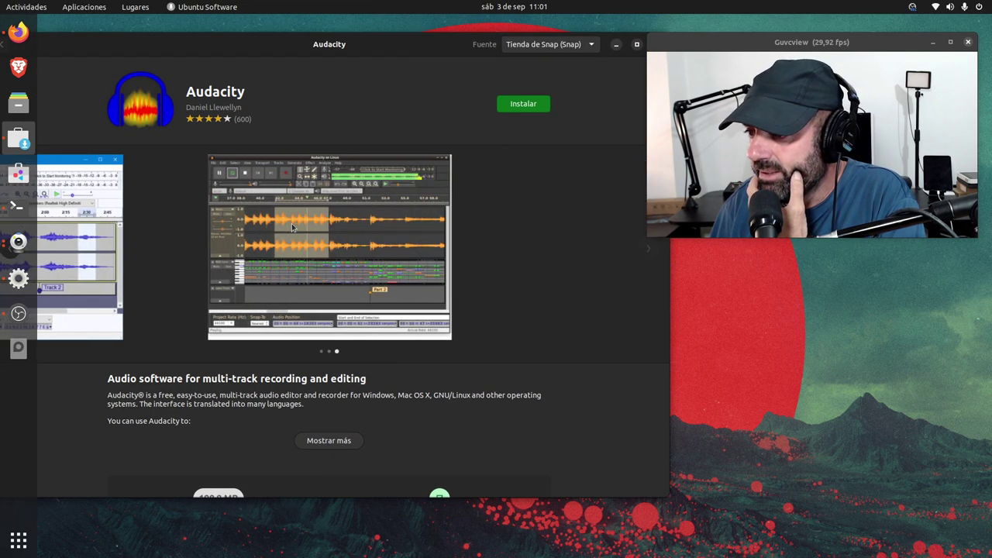
Step: Examine Audacity's download size, version, links and reviews, and expand its full description
scroll(387, 349, down, 5)
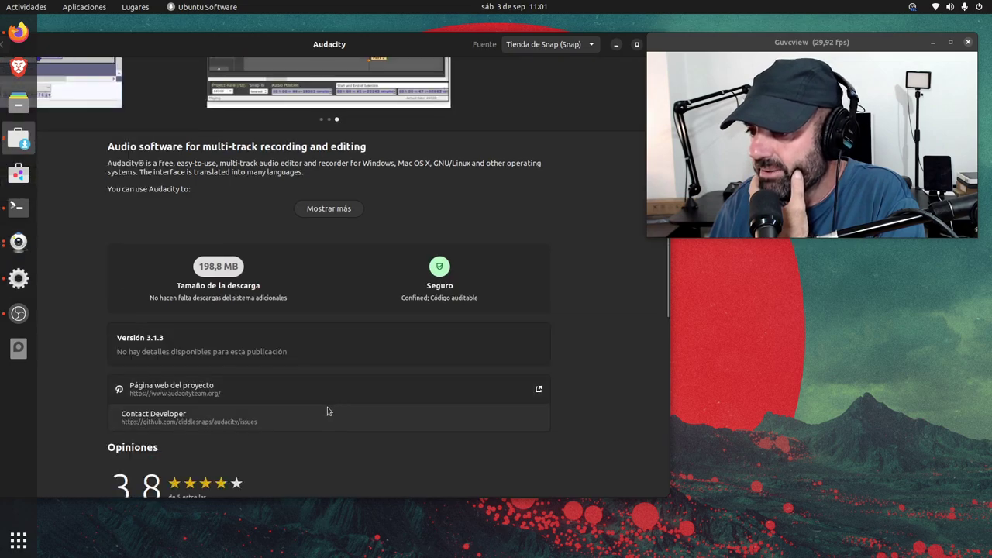
scroll(306, 419, down, 5)
scroll(305, 418, up, 2)
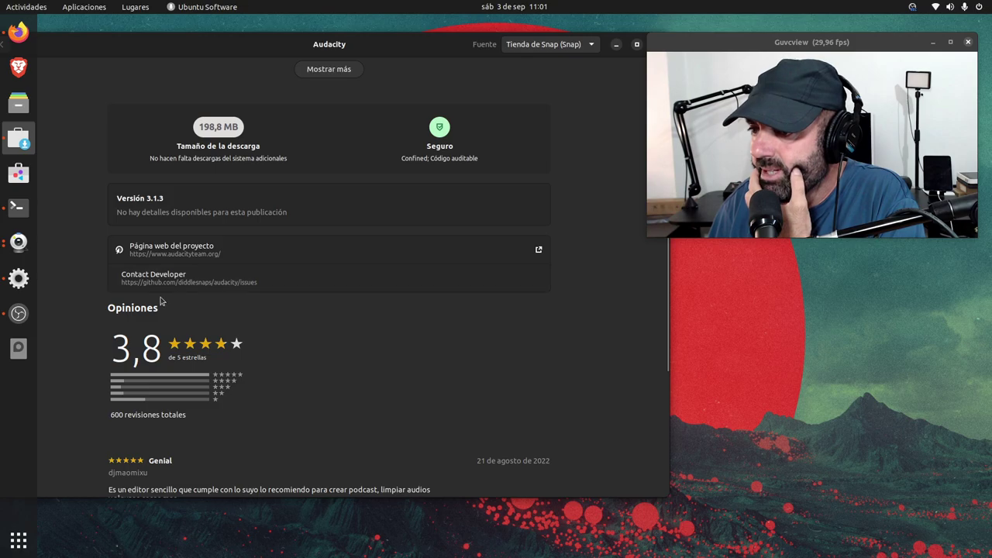
scroll(213, 334, up, 7)
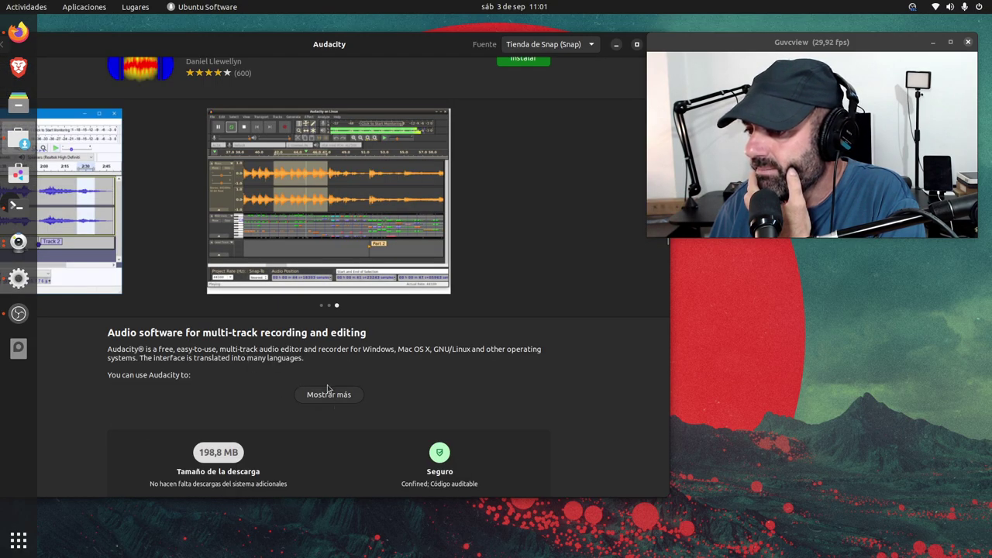
click(329, 396)
scroll(339, 387, down, 3)
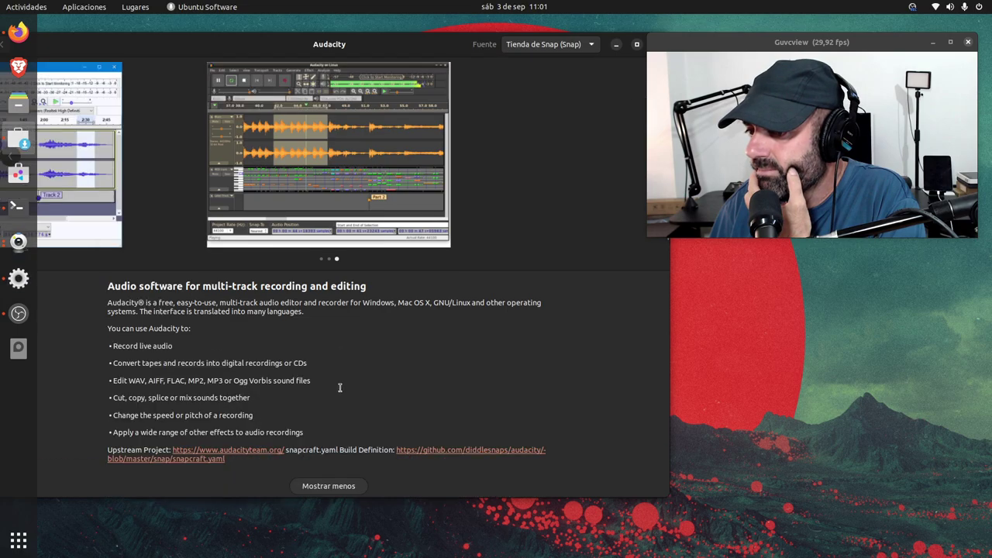
scroll(366, 446, up, 4)
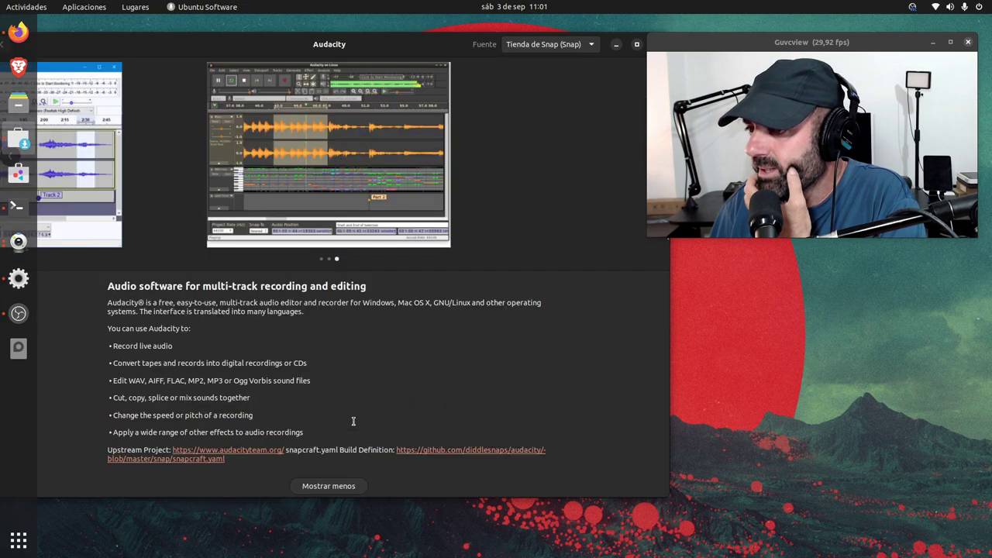
Step: Move the store window clear of the webcam window, switch Audacity's source to the latest/edge channel, and verify the selected source
drag(329, 50, 333, 136)
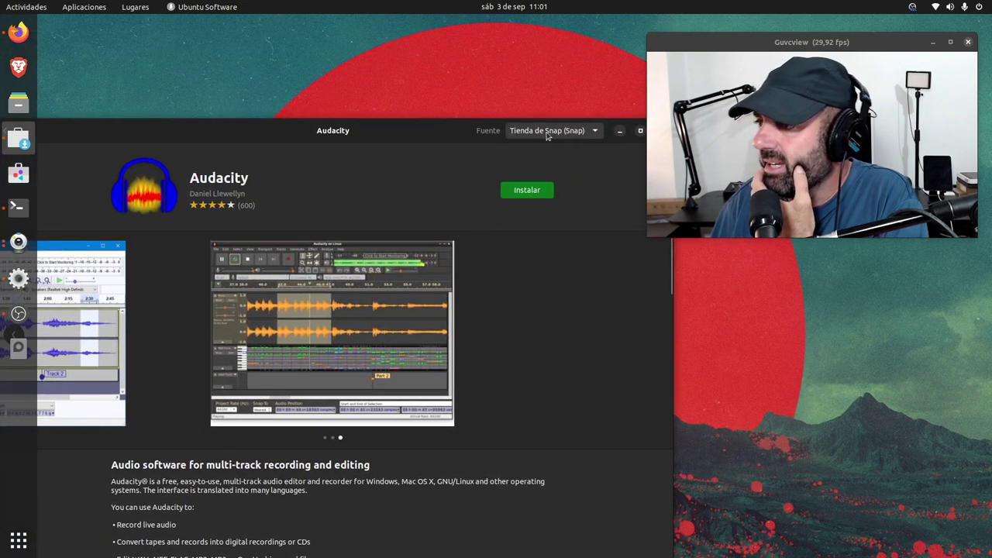
drag(425, 138, 304, 148)
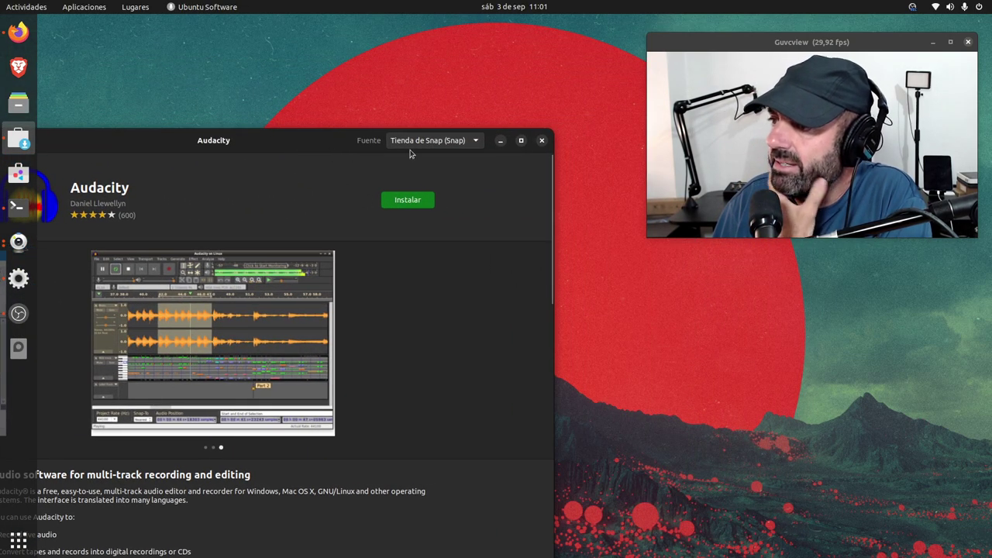
click(436, 144)
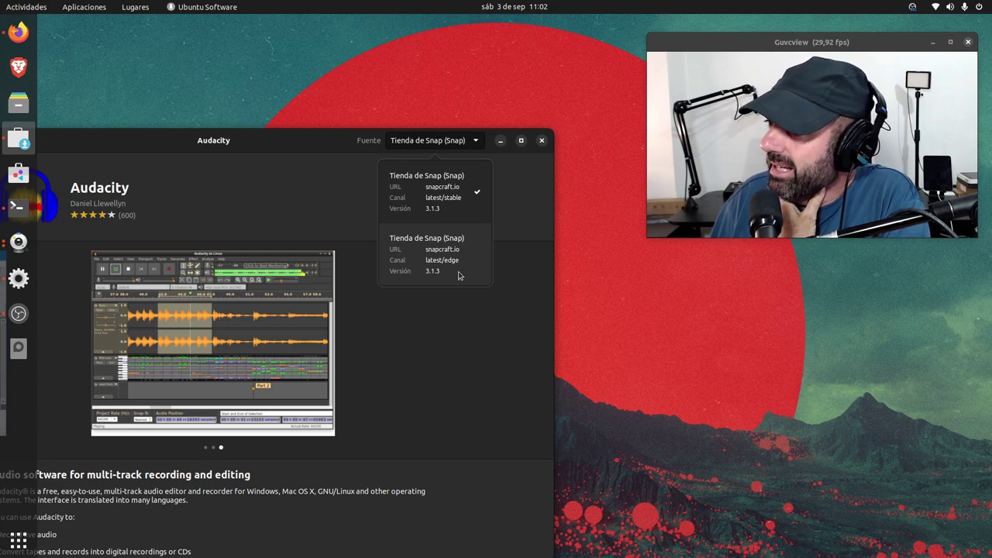
click(452, 266)
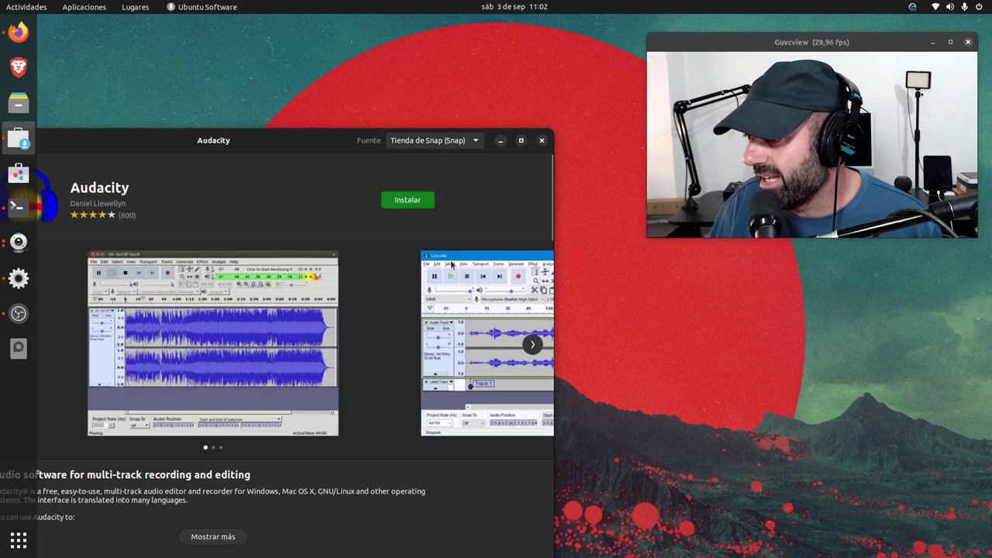
click(429, 143)
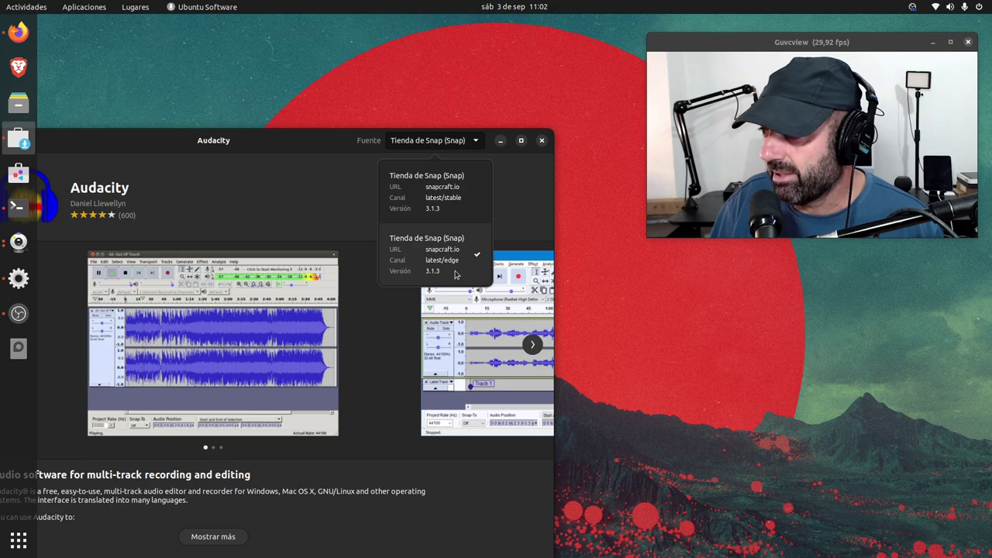
click(269, 140)
drag(268, 139, 288, 137)
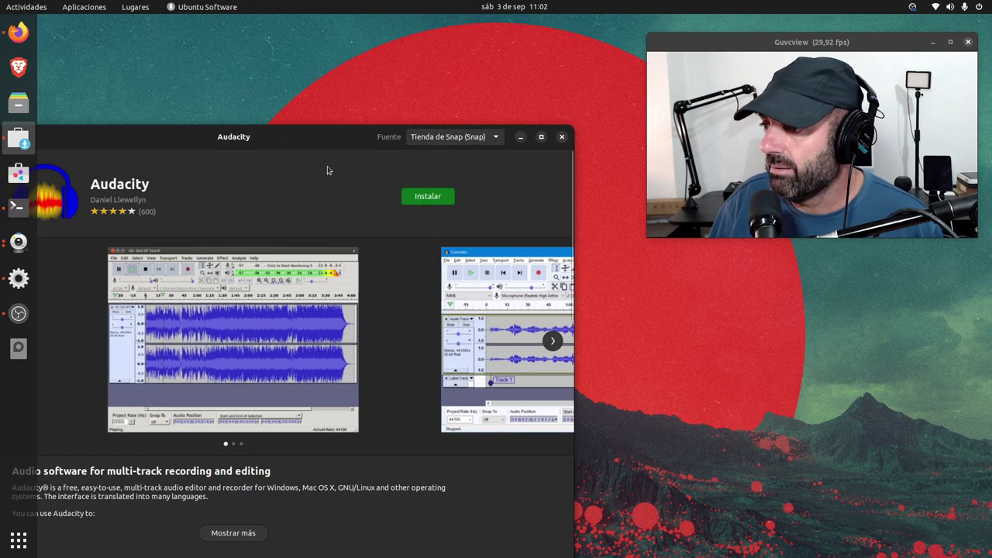
Step: Install Audacity from the selected source, authenticating with the account password
click(428, 197)
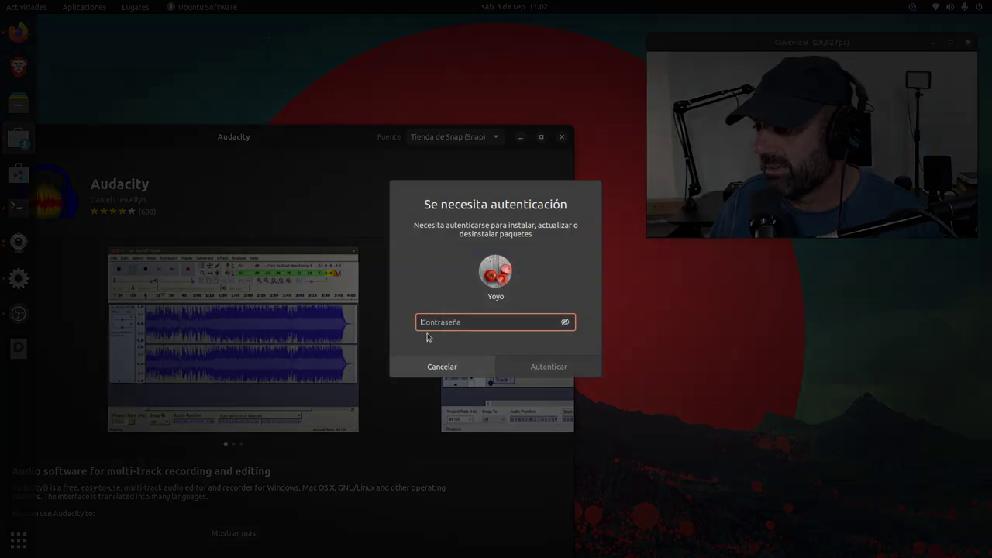
text(••)
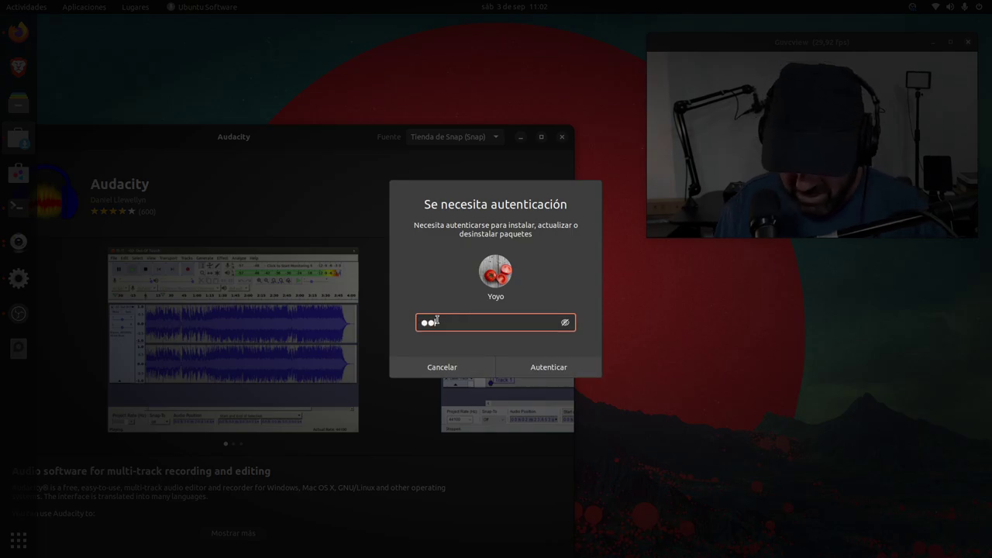
text(•••)
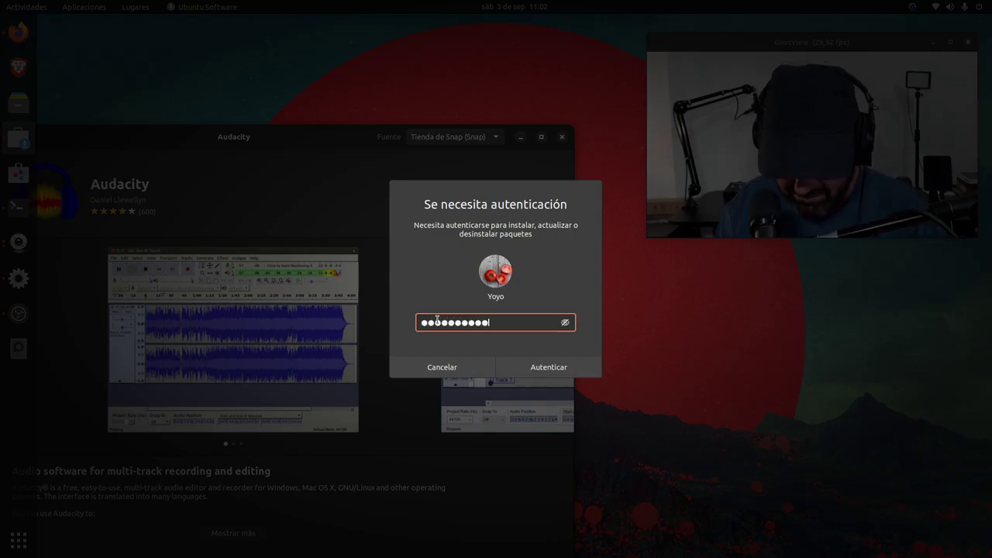
text(••••••••)
key(Return)
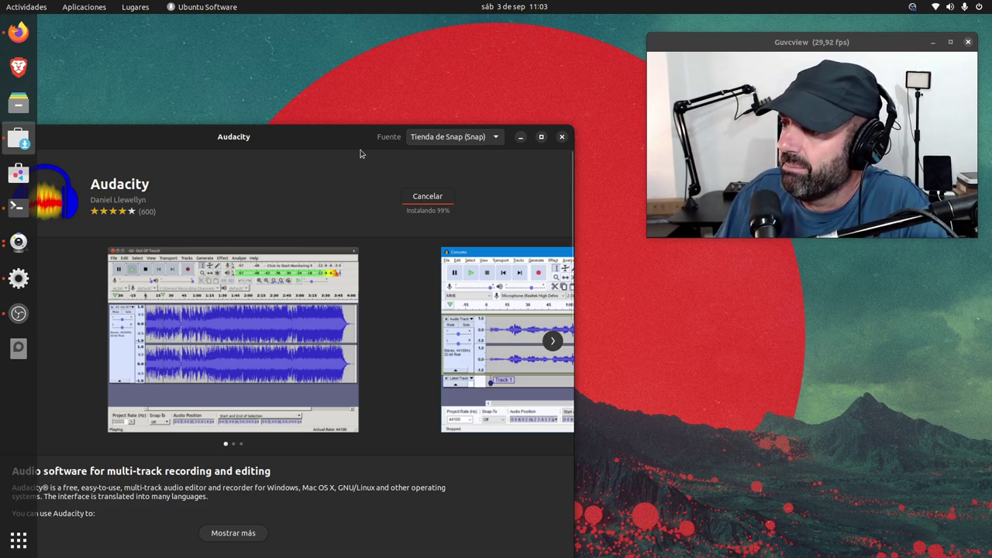
Step: Reposition the store window on the desktop during Audacity's installation, keeping it clear of the webcam window, and minimize it
drag(335, 141, 396, 145)
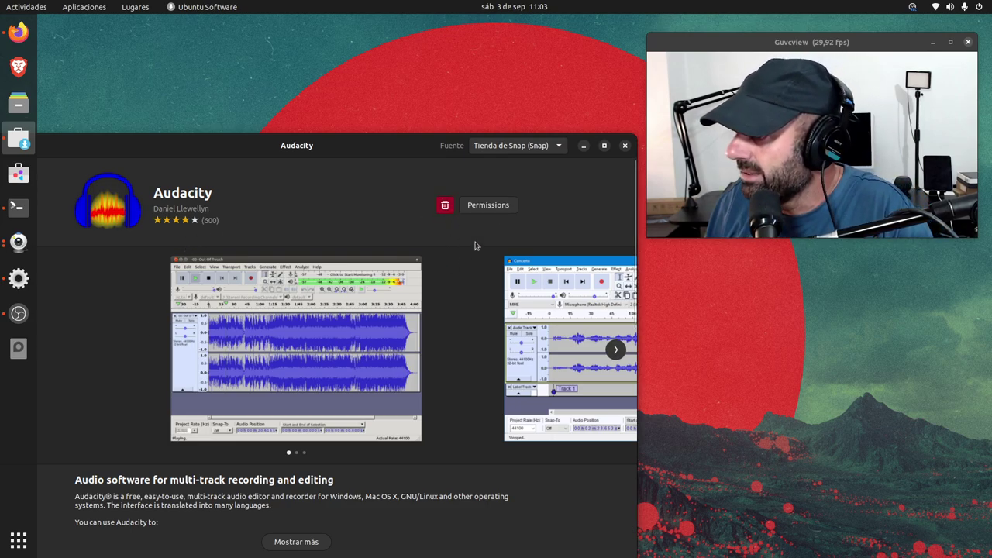
drag(401, 150, 350, 209)
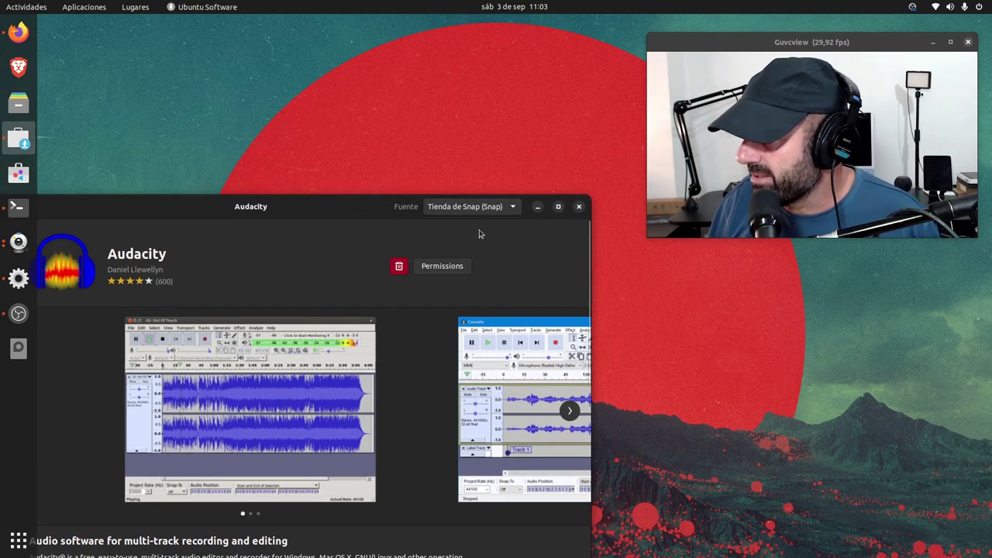
drag(328, 209, 324, 214)
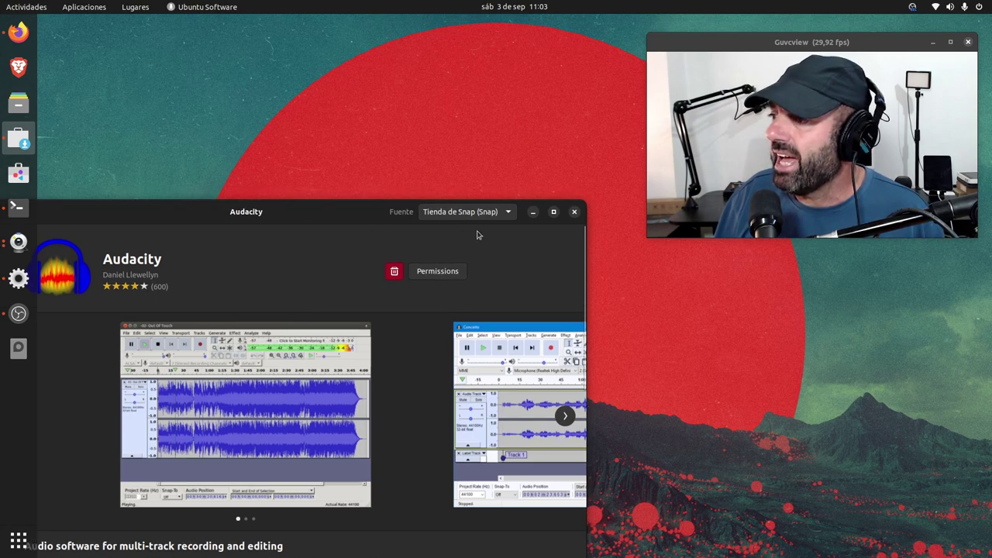
click(533, 212)
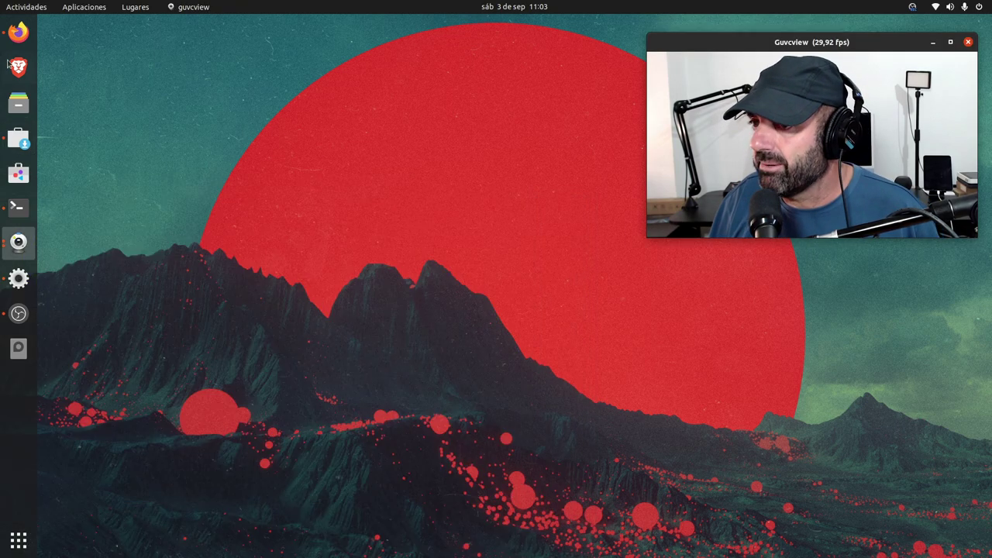
Step: Search the installed applications for "aud" and launch Audacity
click(31, 7)
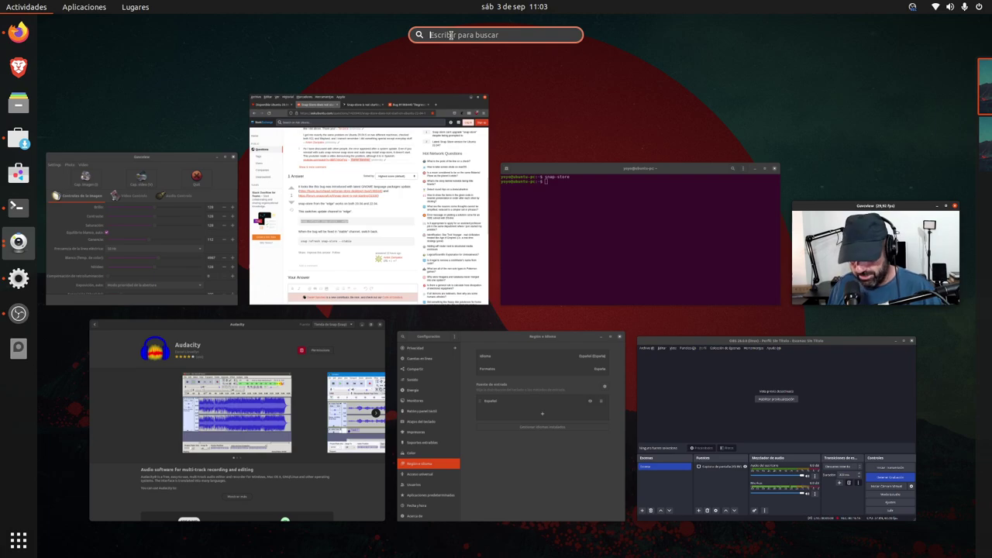
text(aud)
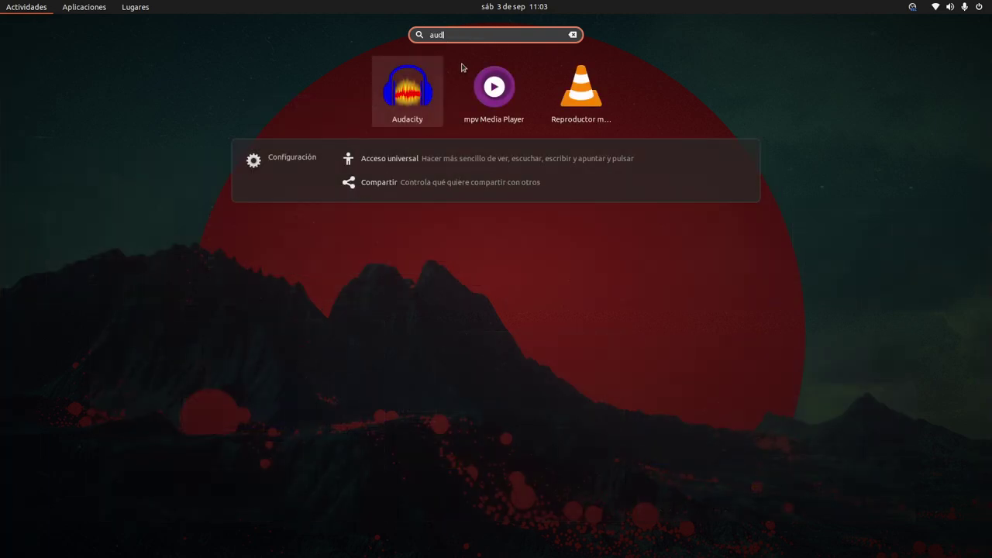
click(410, 100)
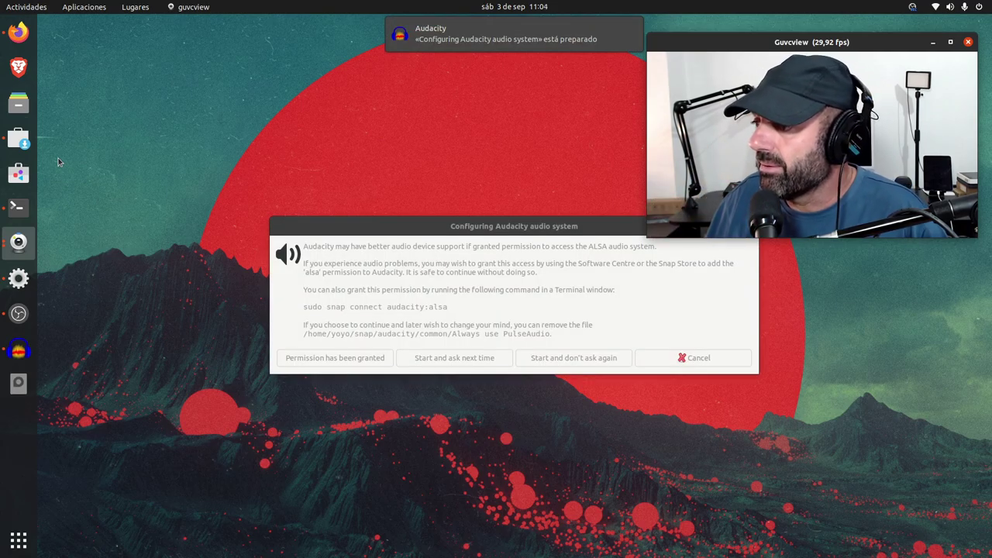
Step: Move the audio system dialog aside, start Audacity with the option not to ask again, and dismiss the welcome help dialog
drag(435, 225, 276, 156)
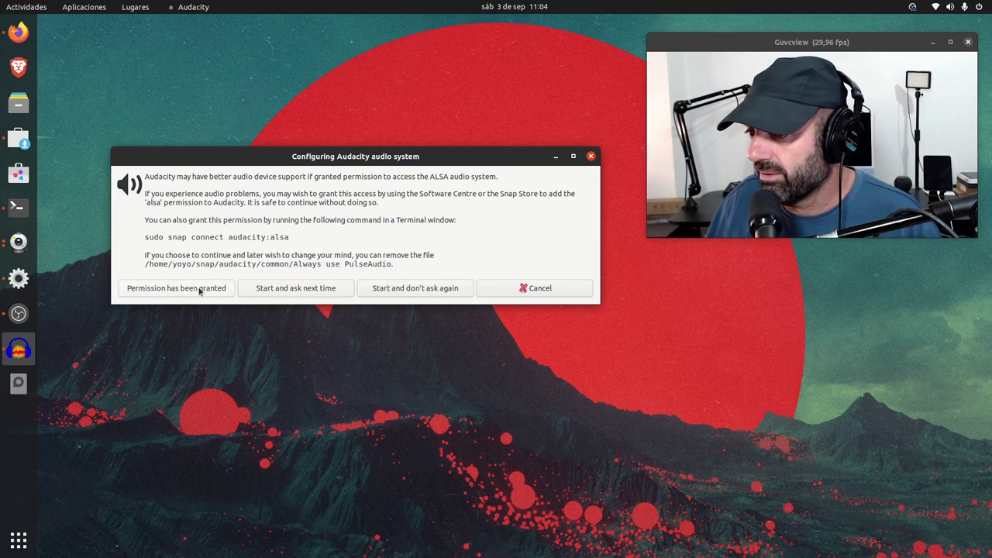
click(407, 290)
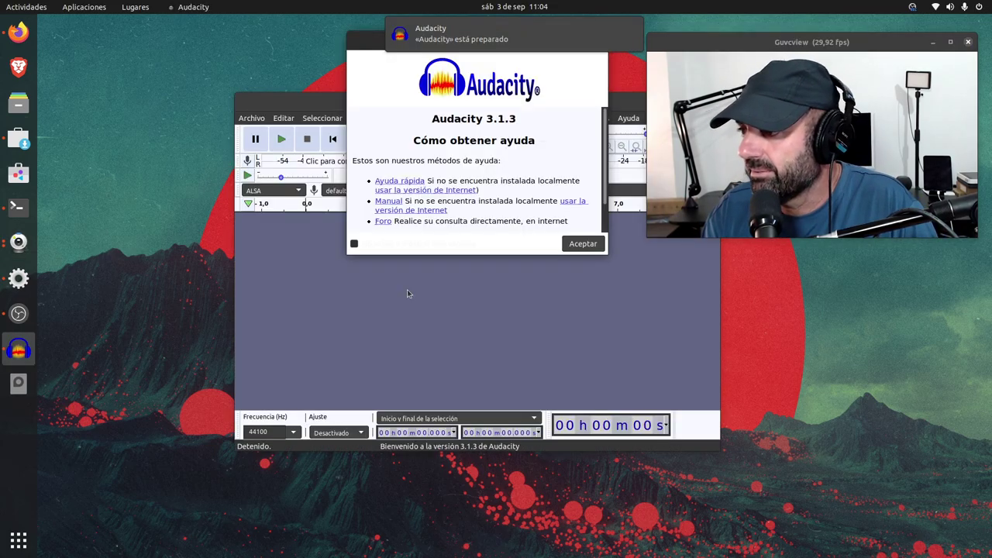
click(583, 245)
Step: Reposition and enlarge the Audacity window, and check the program's version in its About information
drag(429, 97, 232, 73)
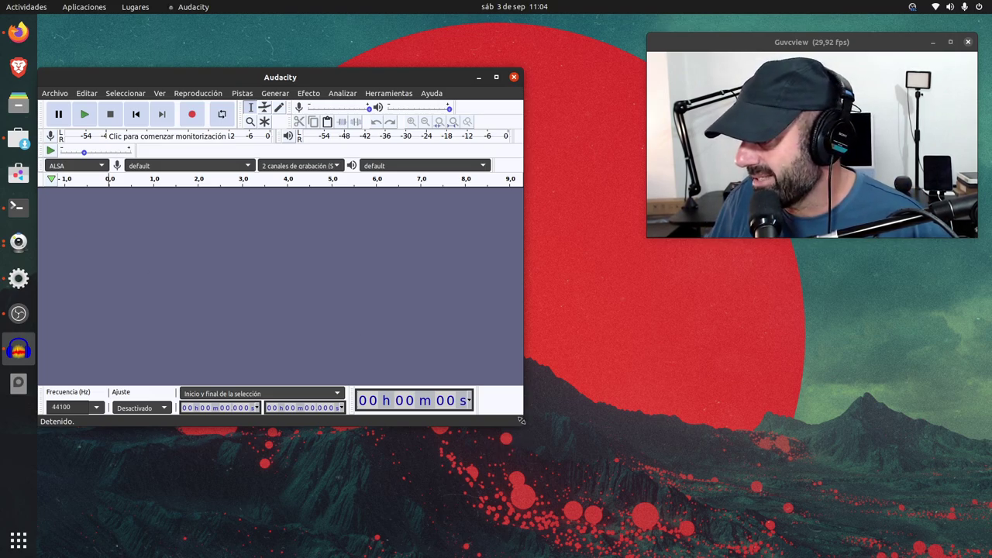
drag(521, 423, 723, 463)
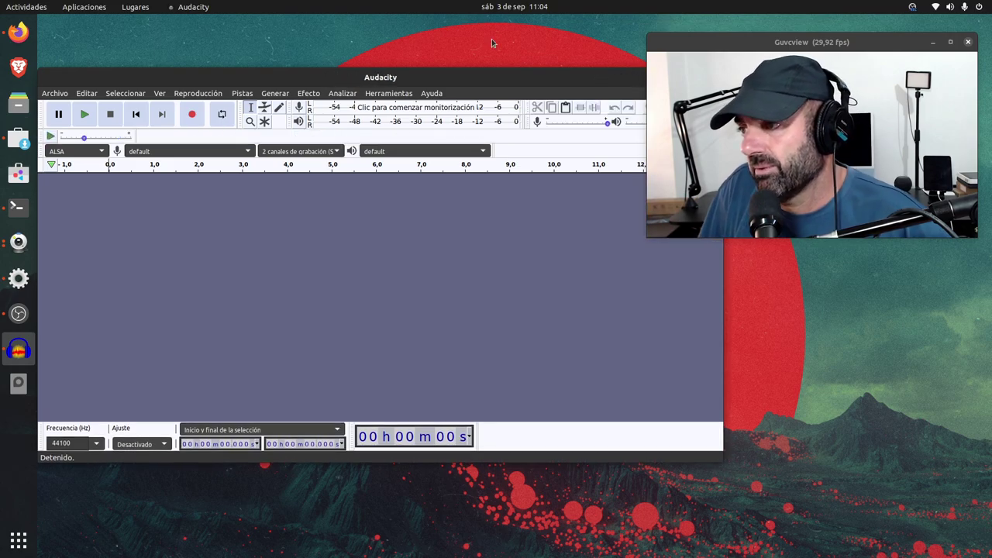
drag(484, 78, 496, 118)
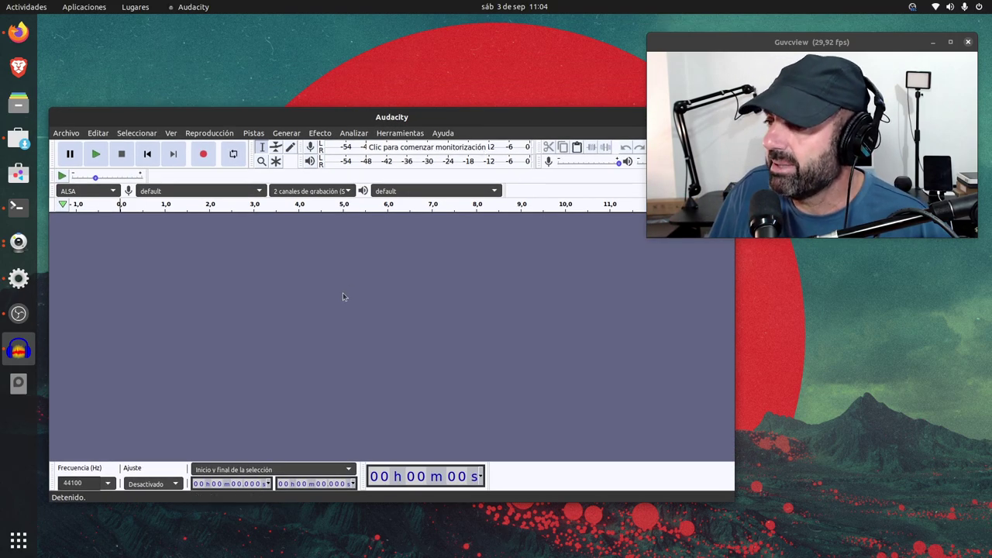
click(448, 134)
click(471, 188)
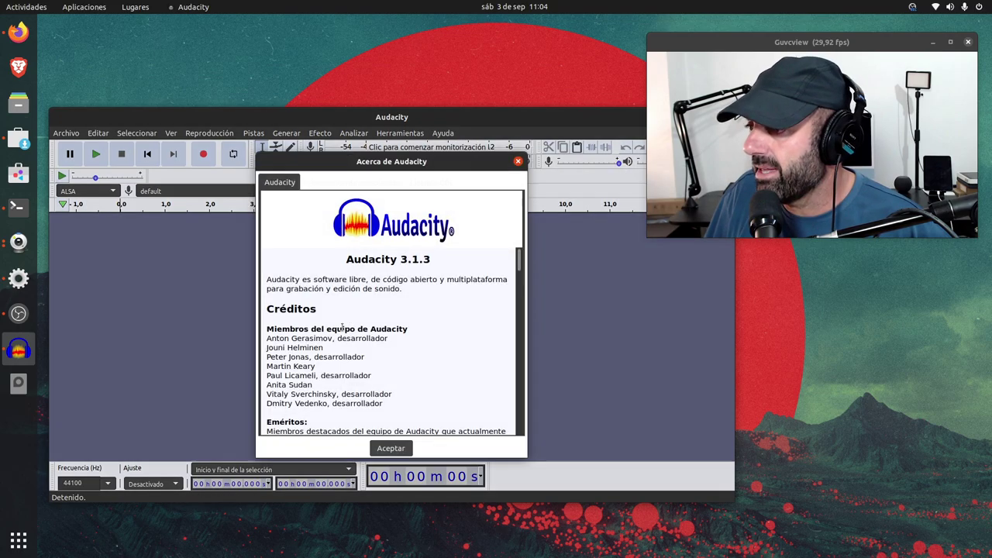
click(402, 452)
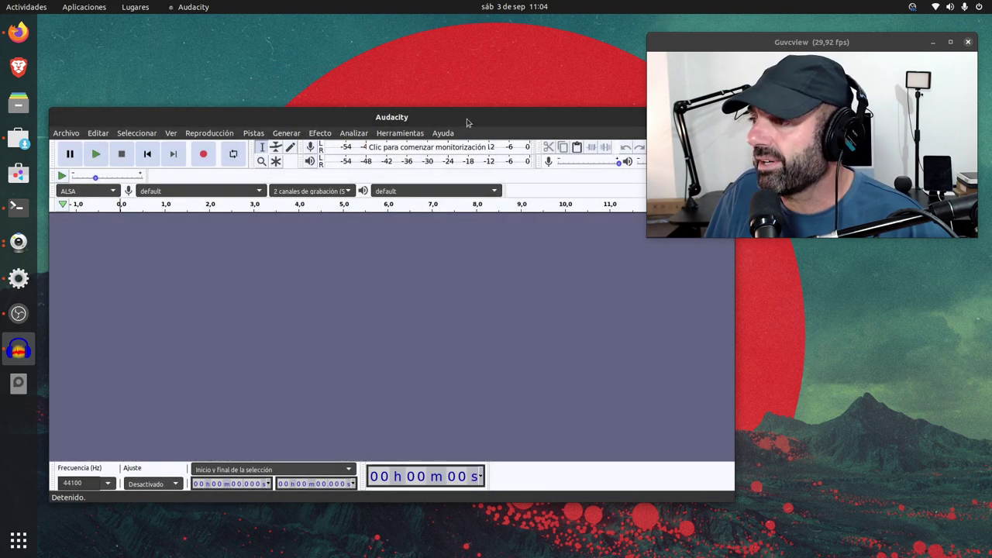
Step: Move the Audacity window clear of the webcam window and close the program
drag(467, 119, 381, 121)
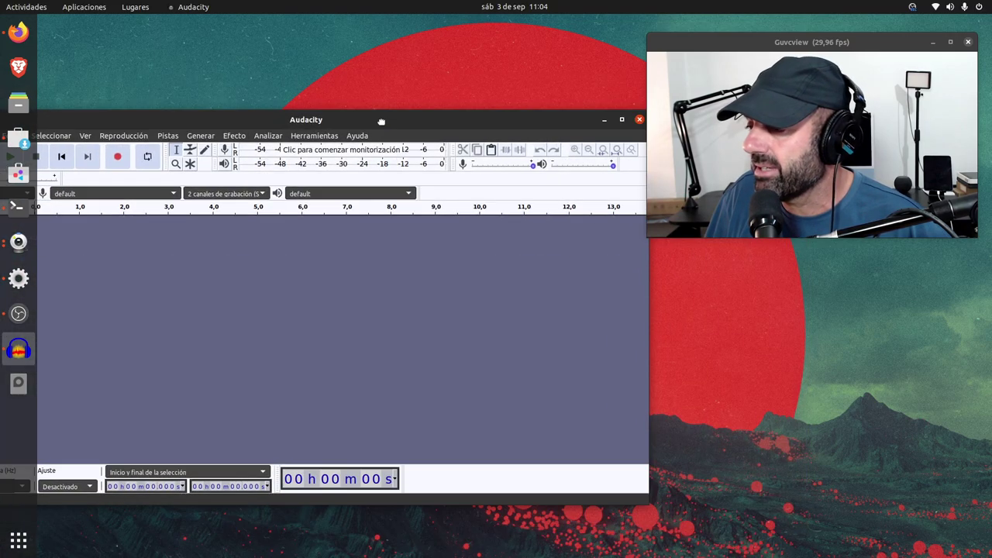
drag(550, 124, 491, 175)
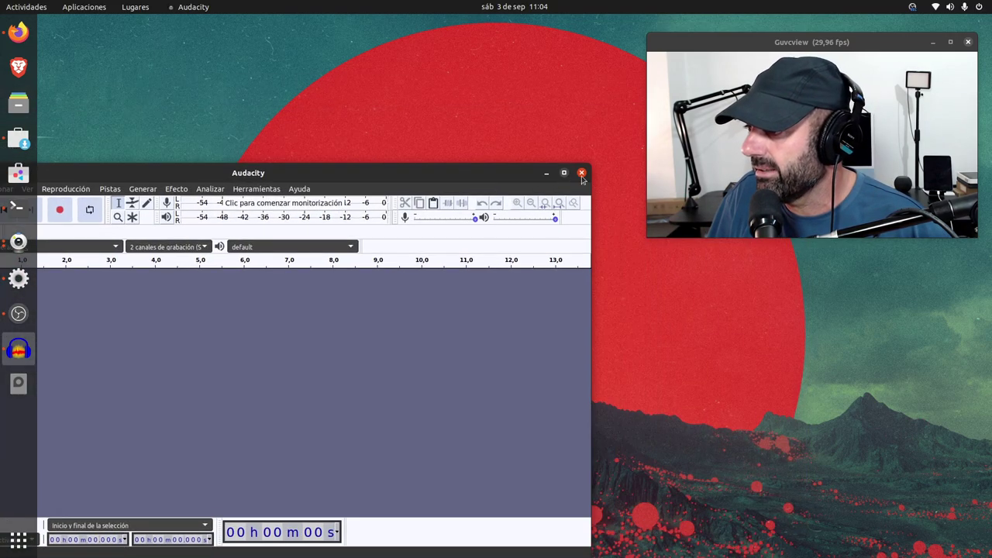
click(580, 170)
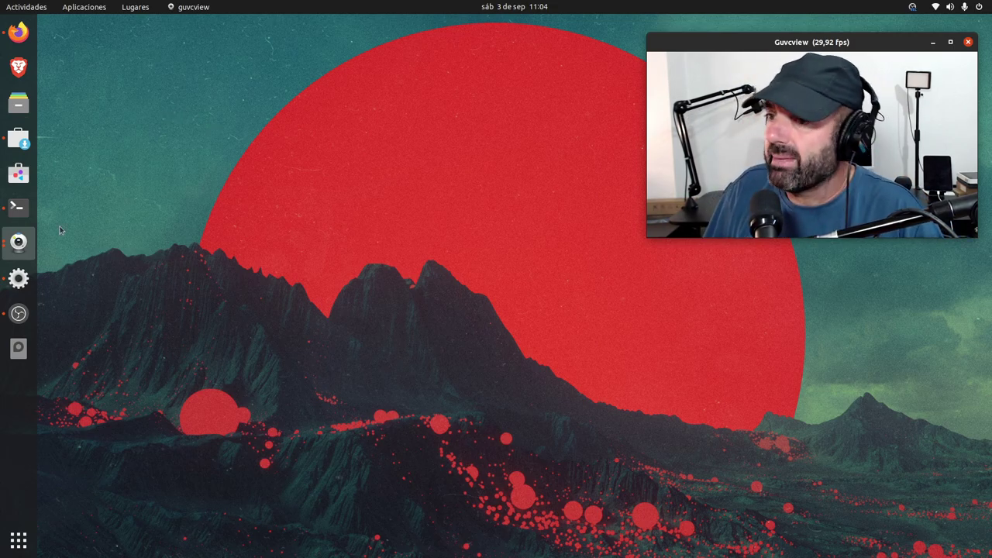
Step: Restore the store window, return to its Explore page, and search the store for "handbrake"
click(18, 139)
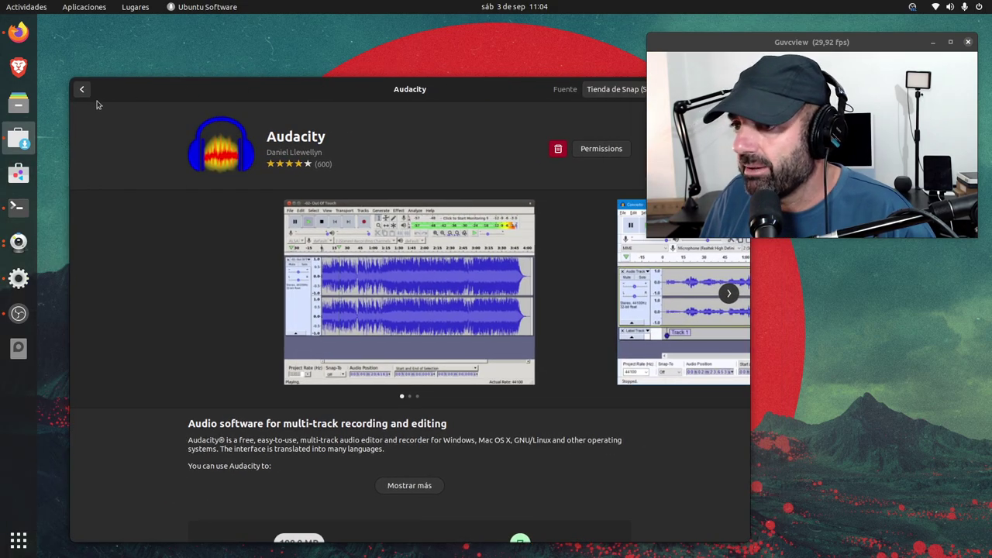
click(85, 91)
drag(237, 90, 249, 115)
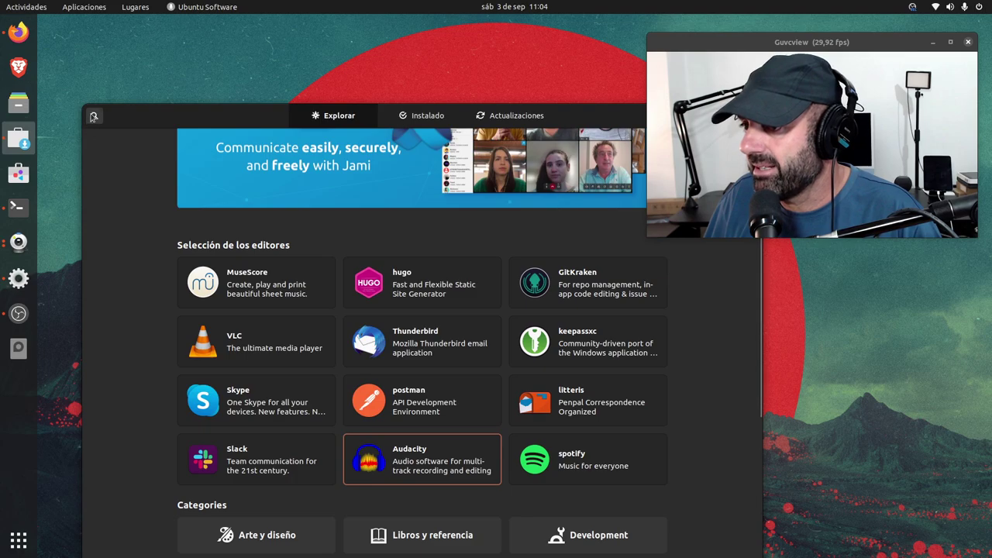
click(94, 115)
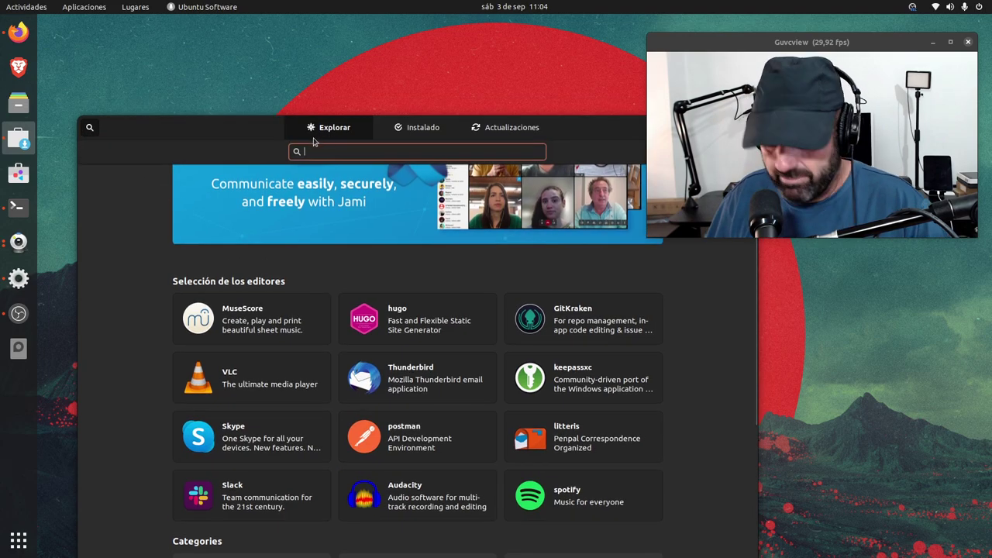
text(hand)
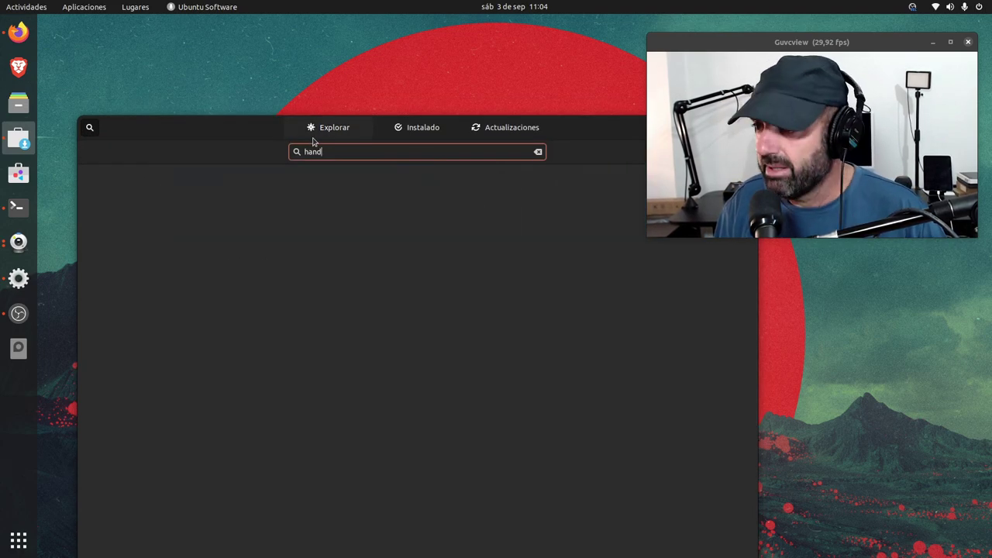
text(brake)
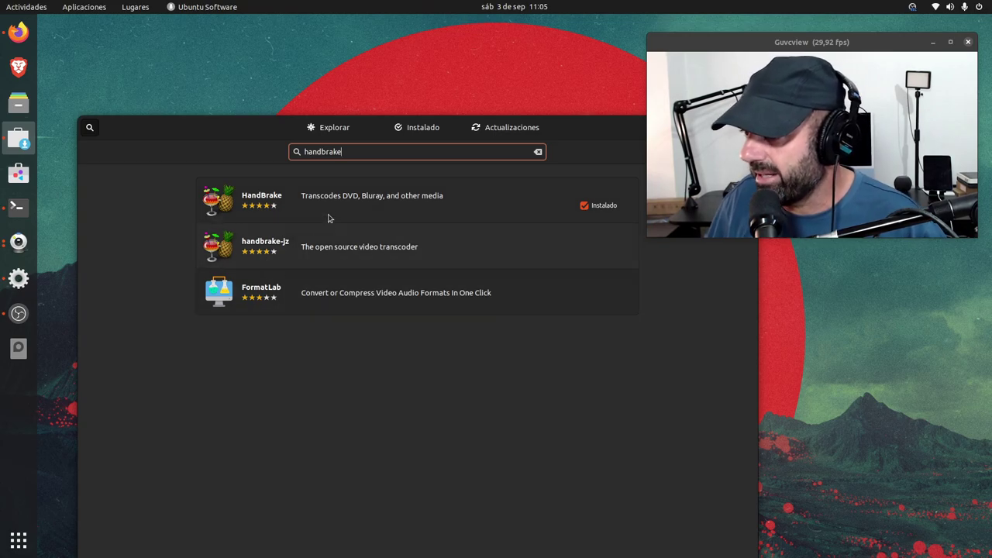
Step: Open HandBrake's store page, move the window clear of the webcam window, and check which sources are offered
click(262, 201)
drag(472, 129, 346, 96)
click(491, 97)
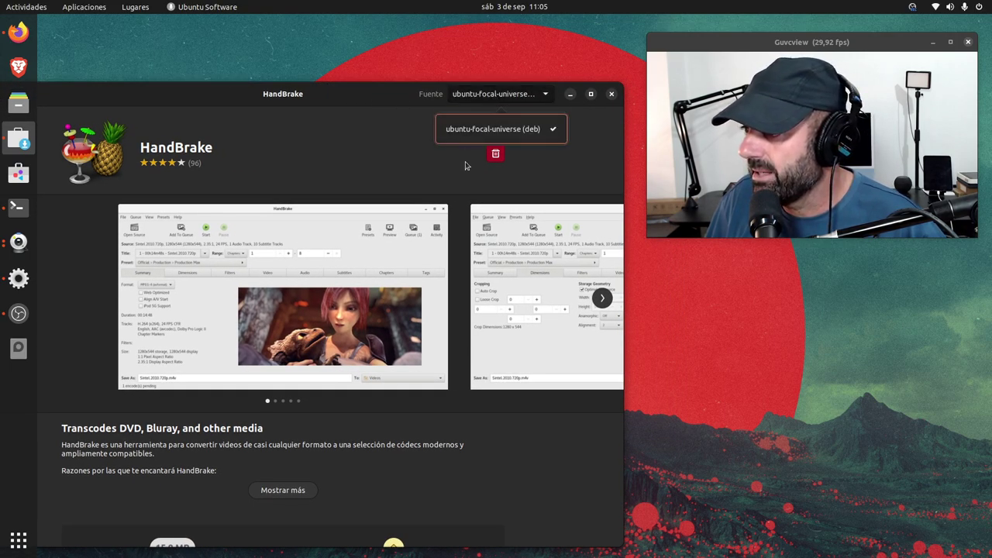
click(448, 141)
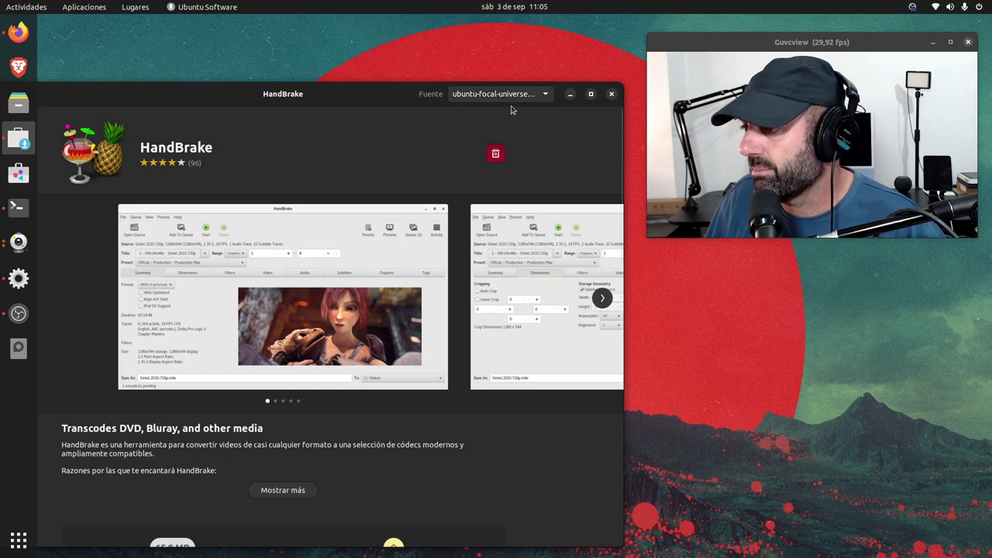
click(535, 102)
click(317, 166)
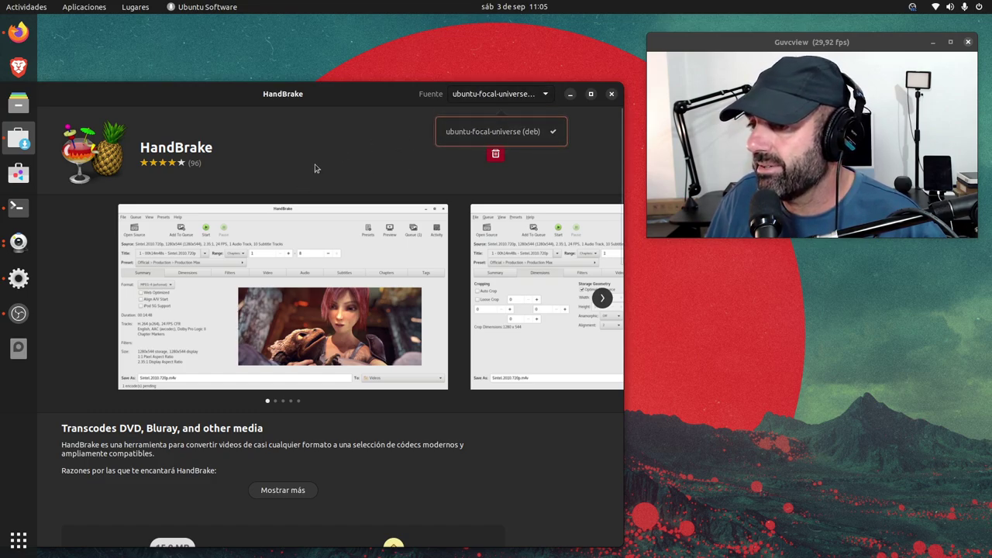
Step: Move the store window lower, check HandBrake's source list once more, and close the store
drag(349, 105, 317, 133)
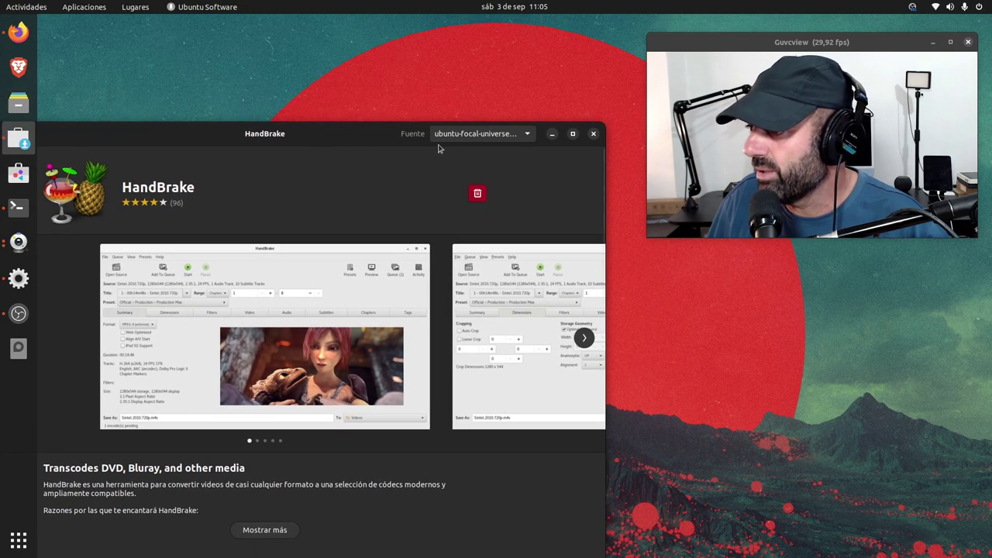
click(467, 138)
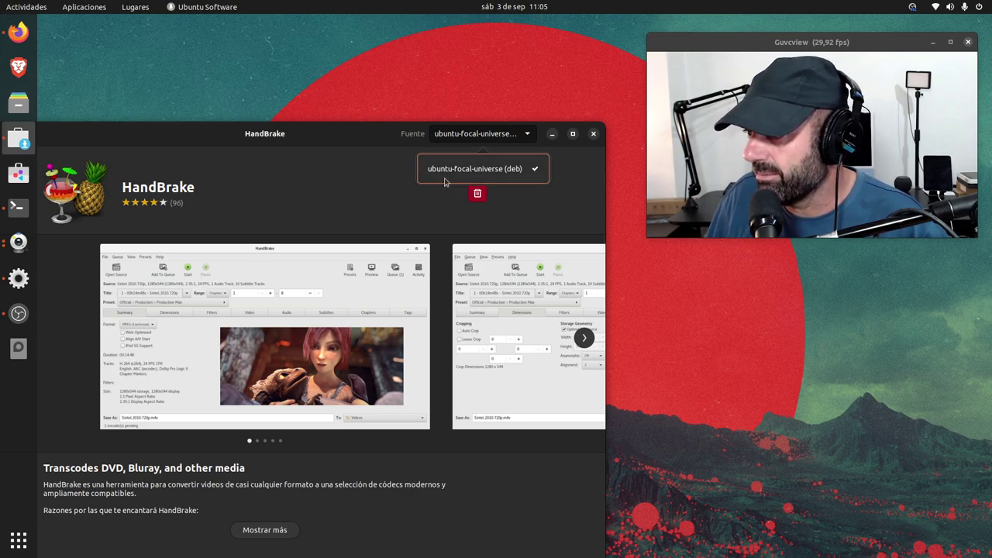
click(521, 177)
drag(333, 140, 265, 205)
click(529, 201)
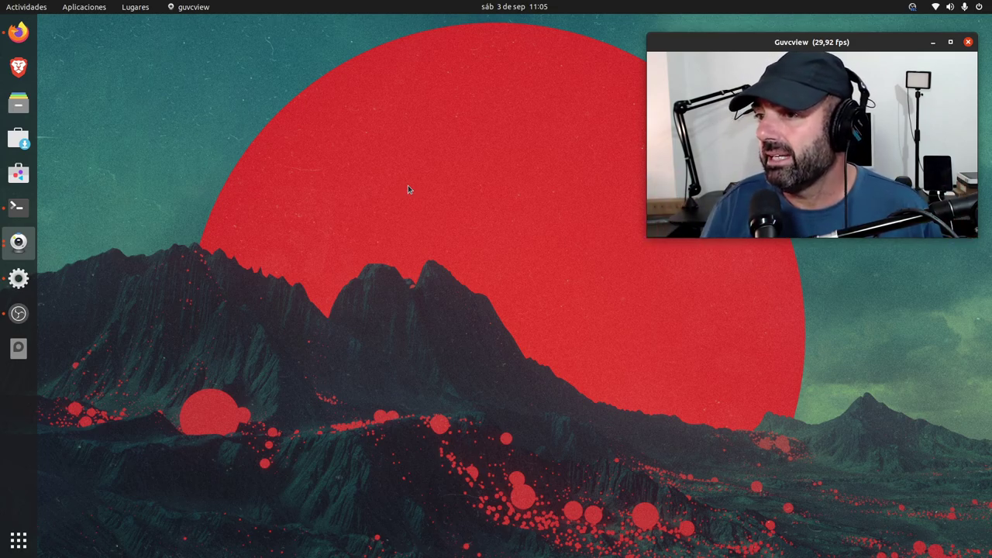
Step: Switch to Firefox, review the Ask Ubuntu answer's edge and stable refresh commands for snap-store, and minimize the browser
click(22, 45)
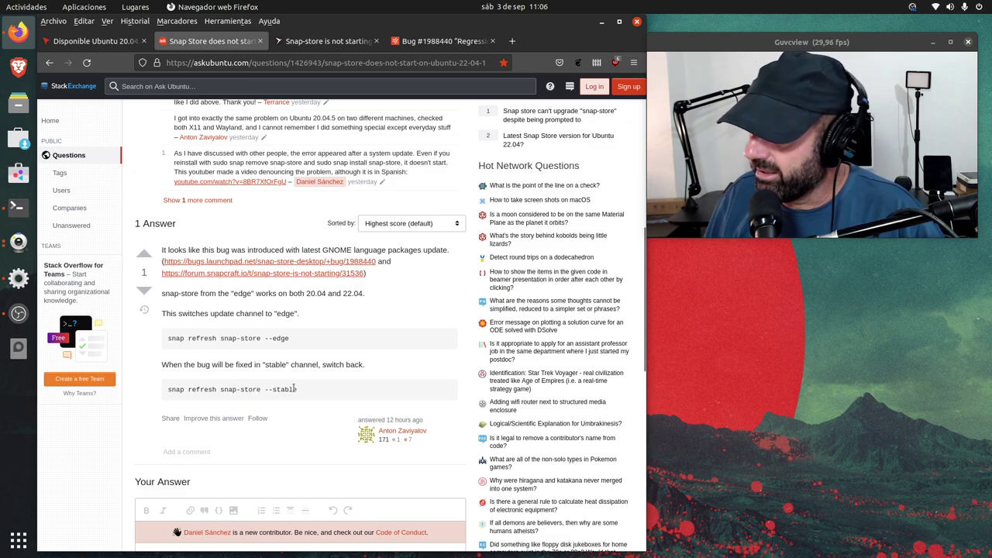
click(602, 24)
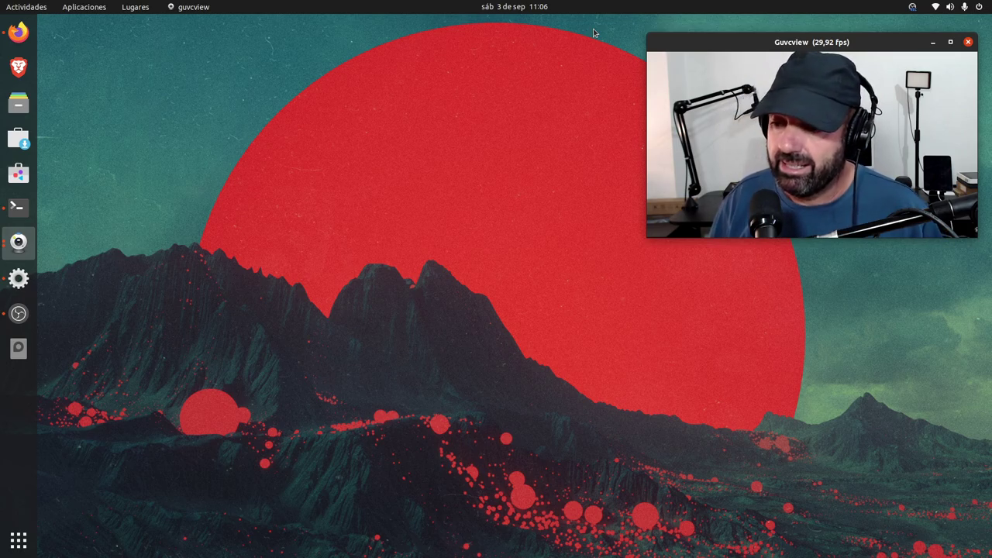
Step: Switch to OBS Studio and move its window higher on the desktop
click(16, 316)
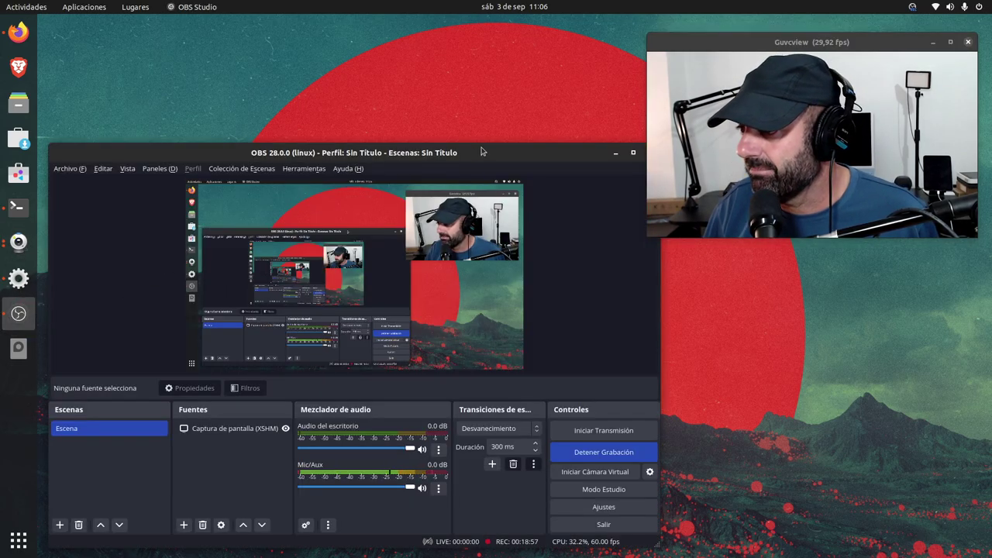
drag(481, 152, 486, 117)
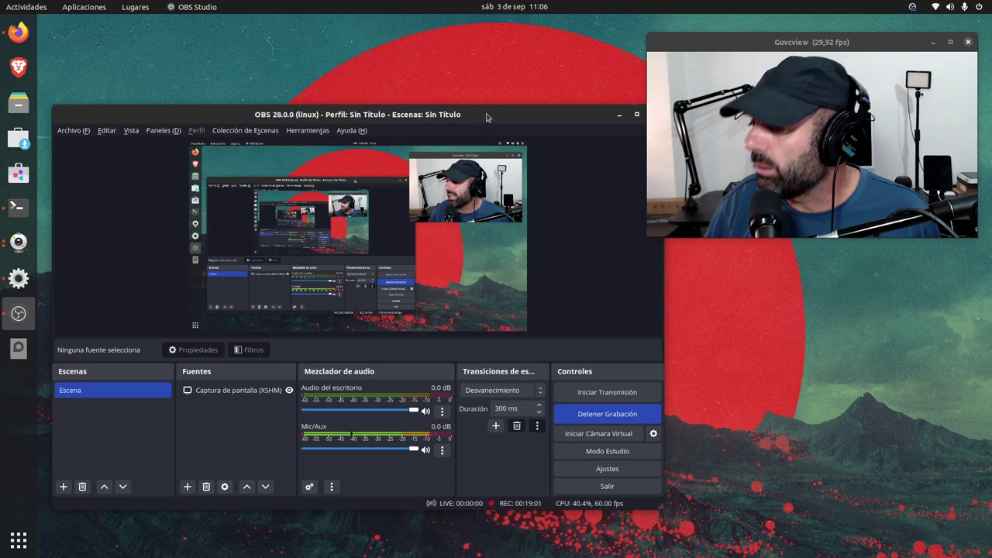